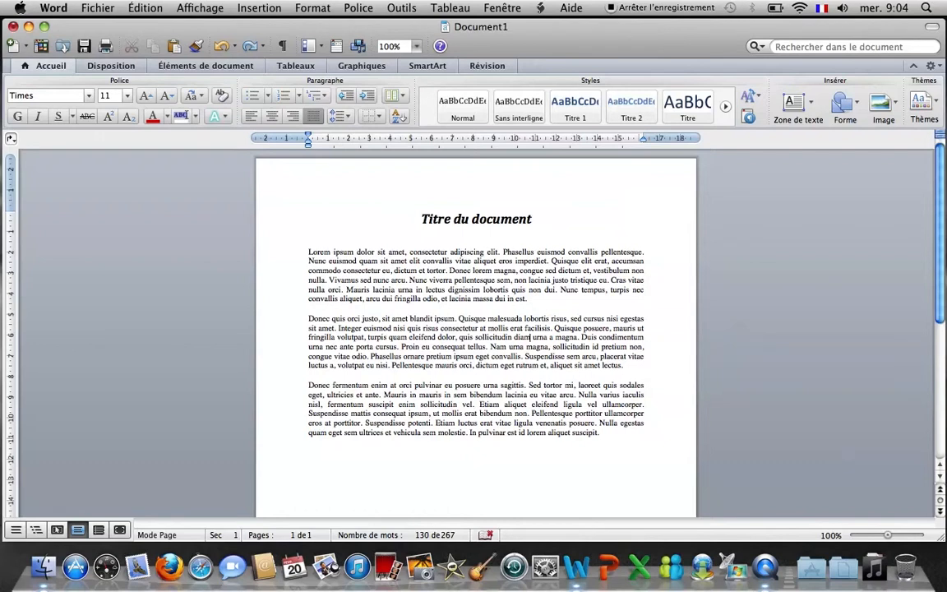
# Add a top border to the first body paragraph, then replace it with an outside border (Extérieure)
pyautogui.moveTo(530, 298); pyautogui.dragTo(315, 256)
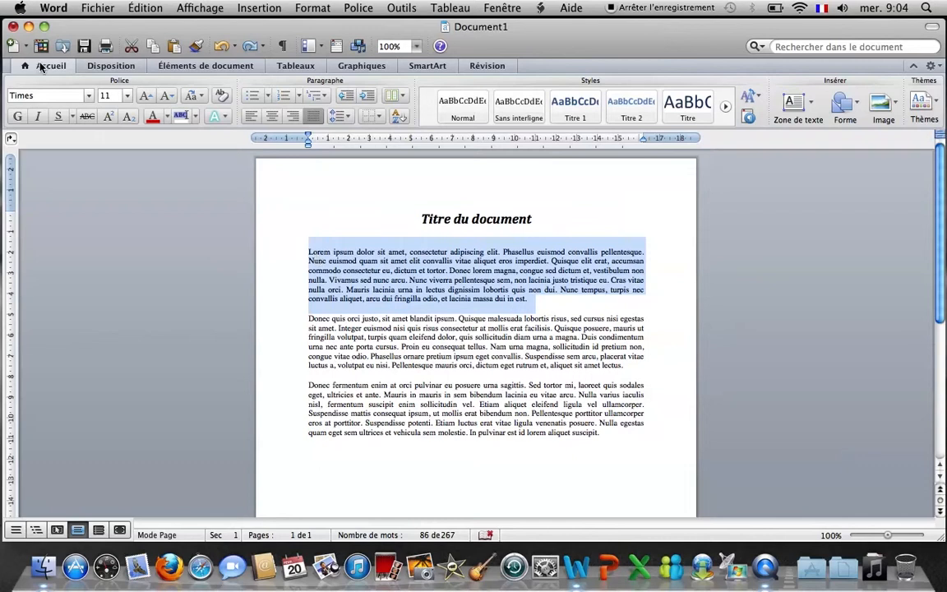
pyautogui.click(379, 118)
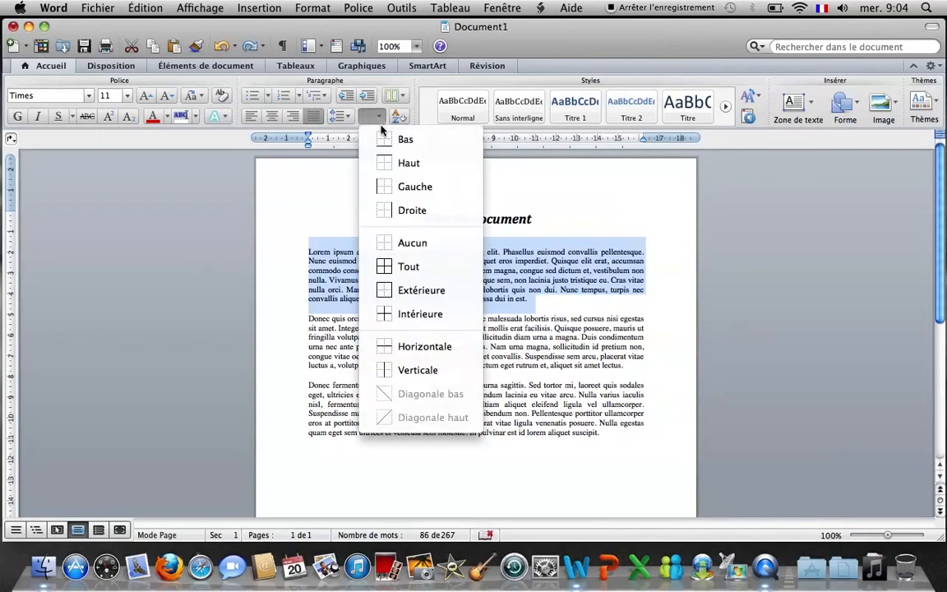
pyautogui.click(404, 162)
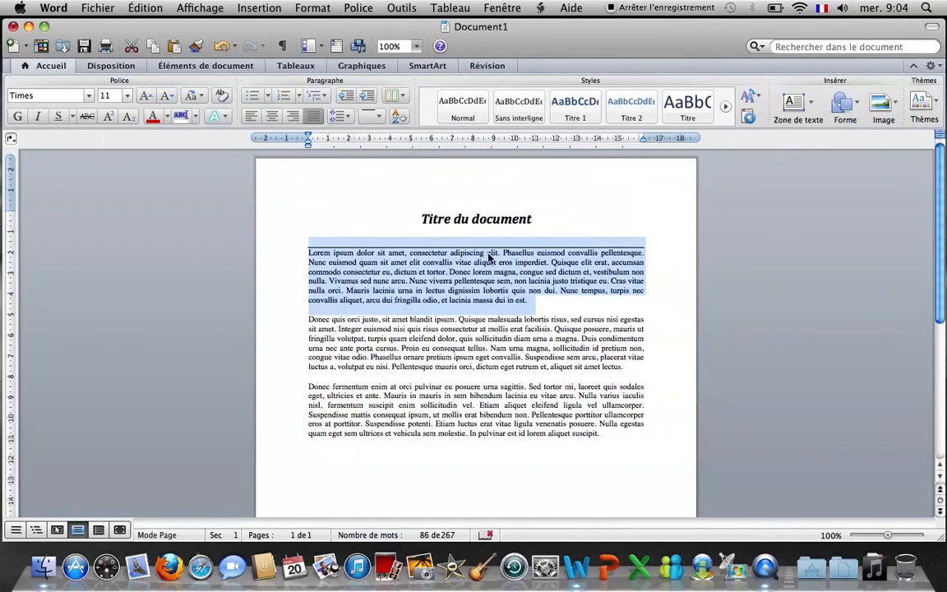
pyautogui.click(377, 120)
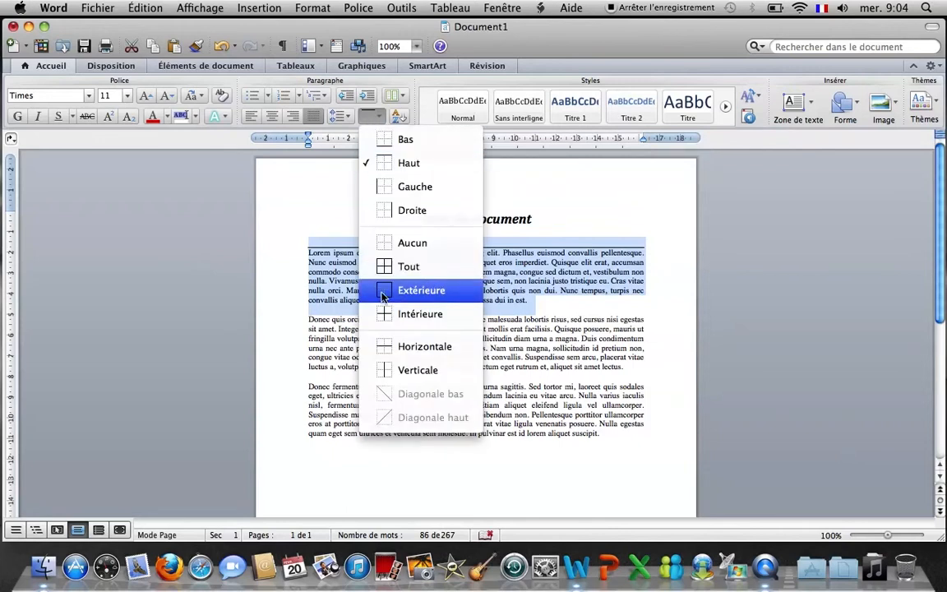
pyautogui.click(421, 294)
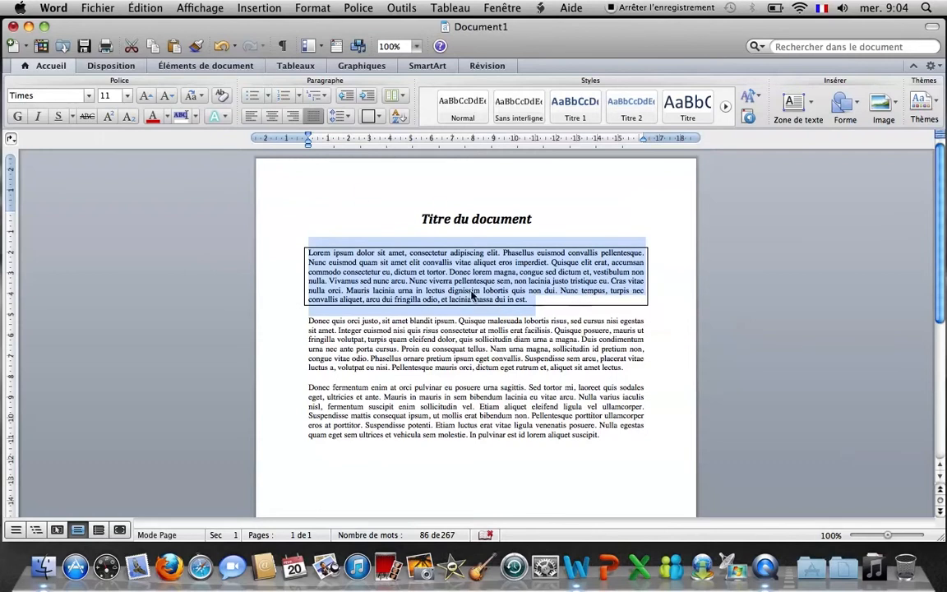
# Remove only the top border (Haut) from the first body paragraph and deselect the text
pyautogui.click(379, 121)
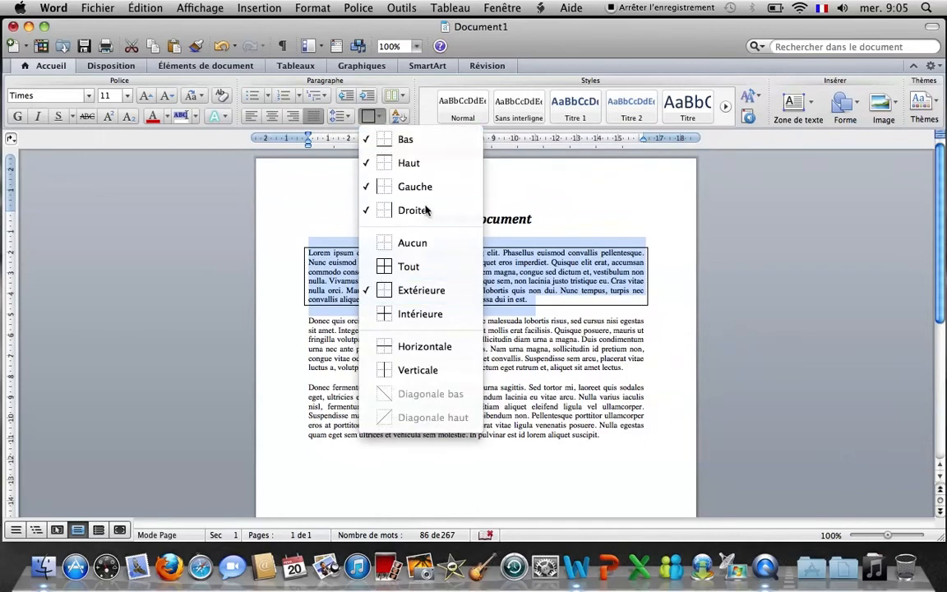
pyautogui.click(392, 168)
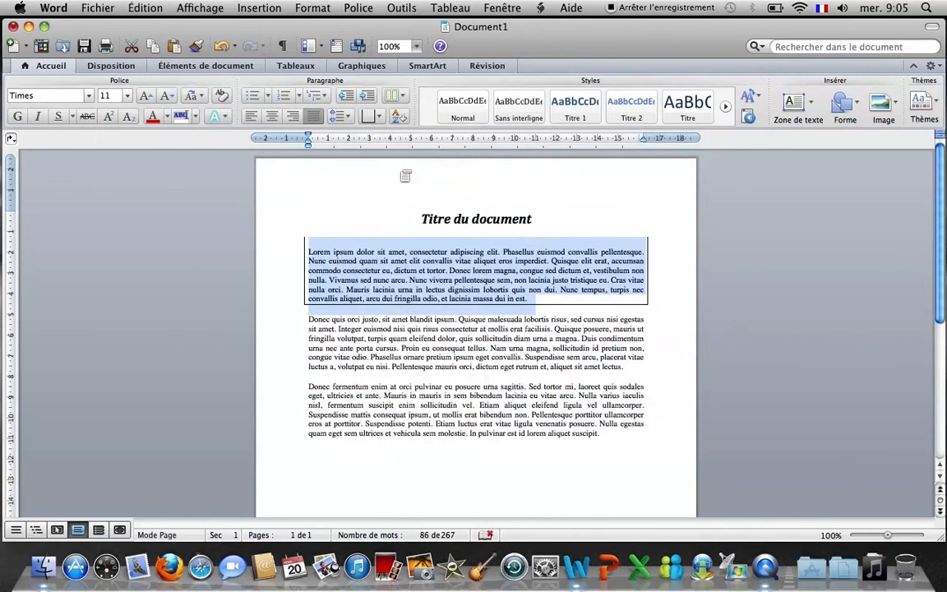
pyautogui.click(544, 252)
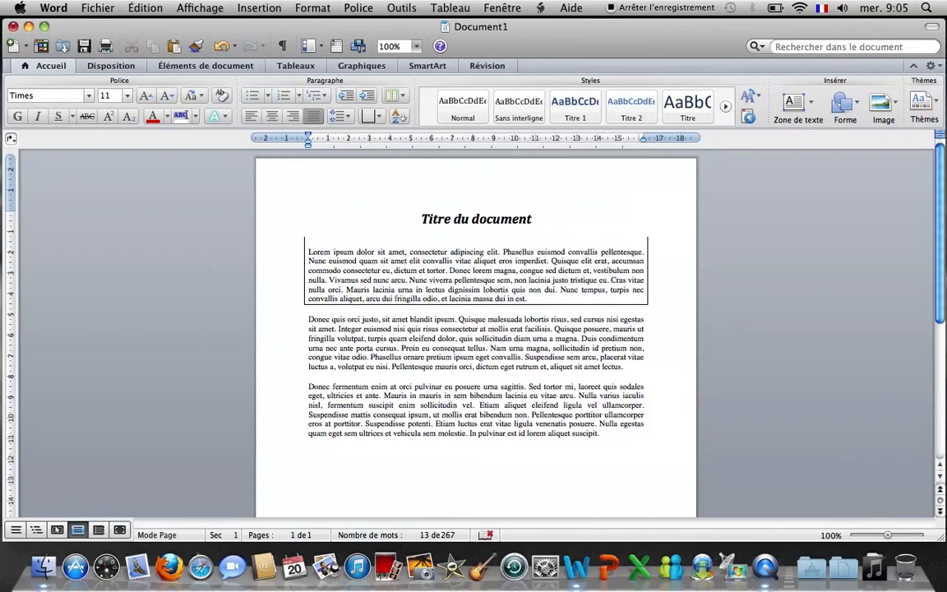
# Select the whole first body paragraph and clear all of its borders with the Aucun option
pyautogui.tripleClick(428, 270)
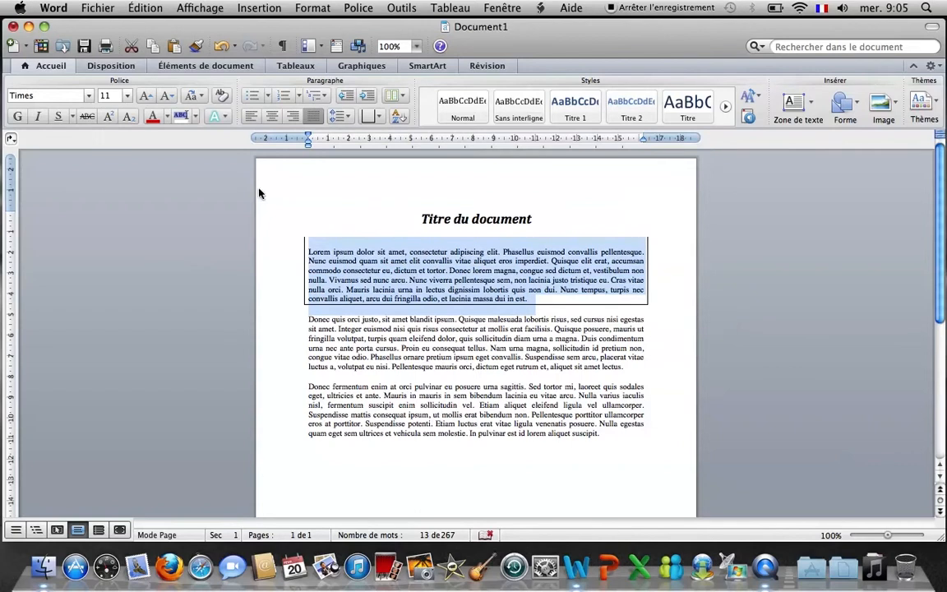
pyautogui.click(379, 120)
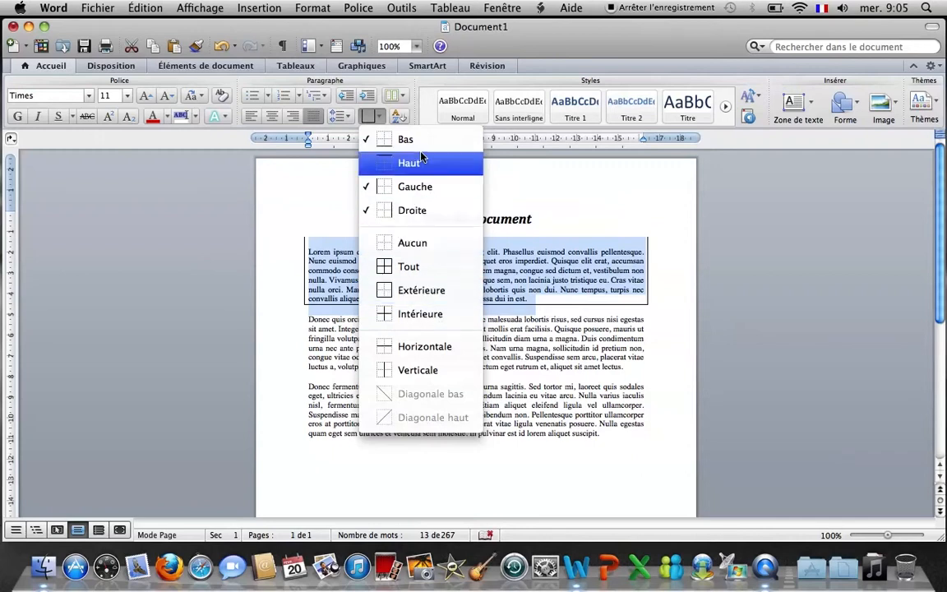
pyautogui.click(419, 243)
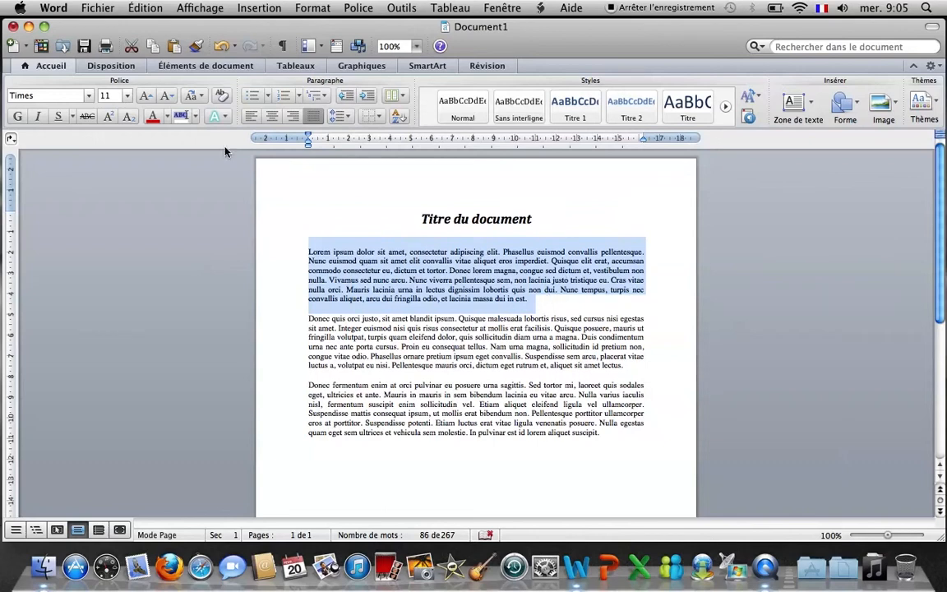
# In the paragraph border settings, choose the Ombre preset with a finely dashed line in standard red
pyautogui.click(112, 67)
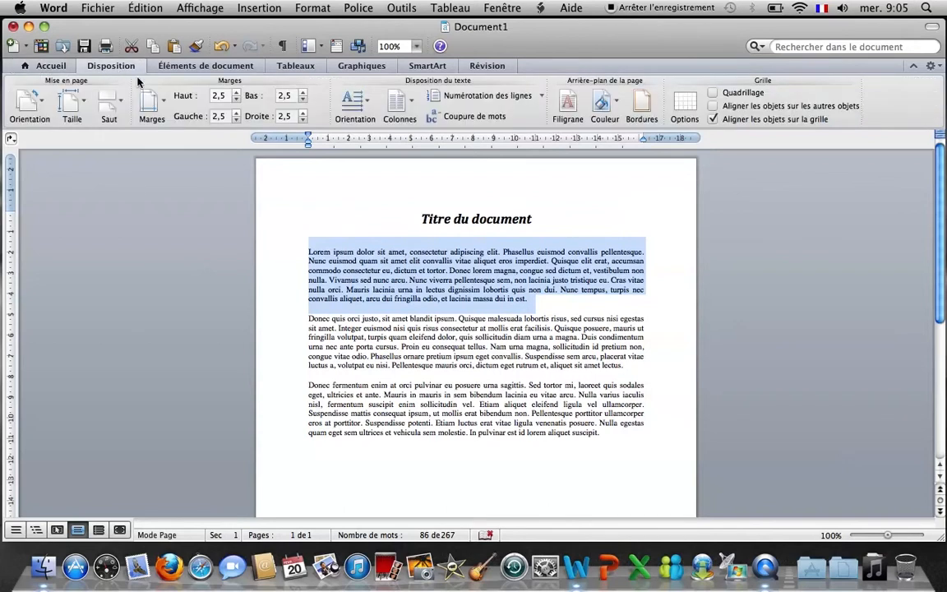
pyautogui.click(640, 105)
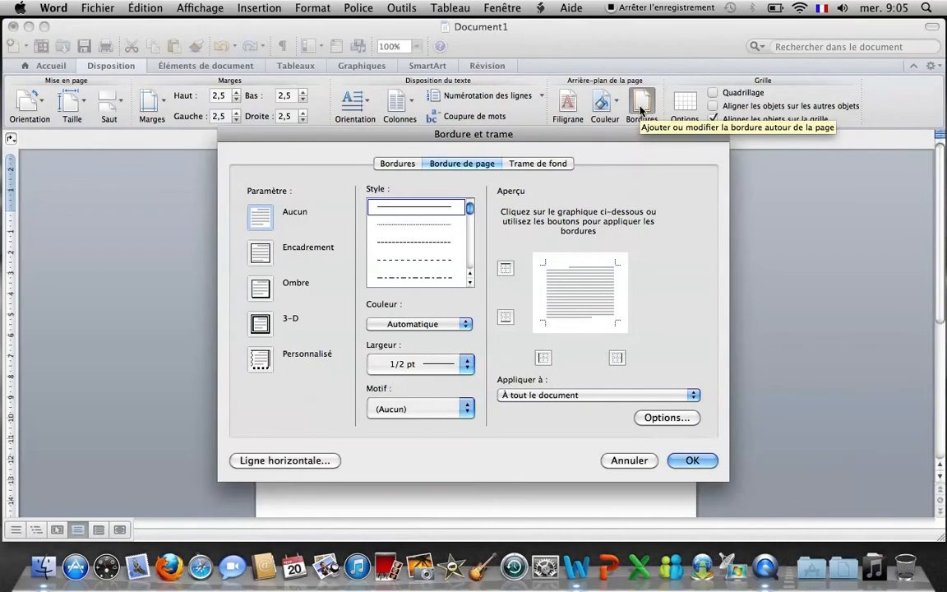
pyautogui.click(399, 164)
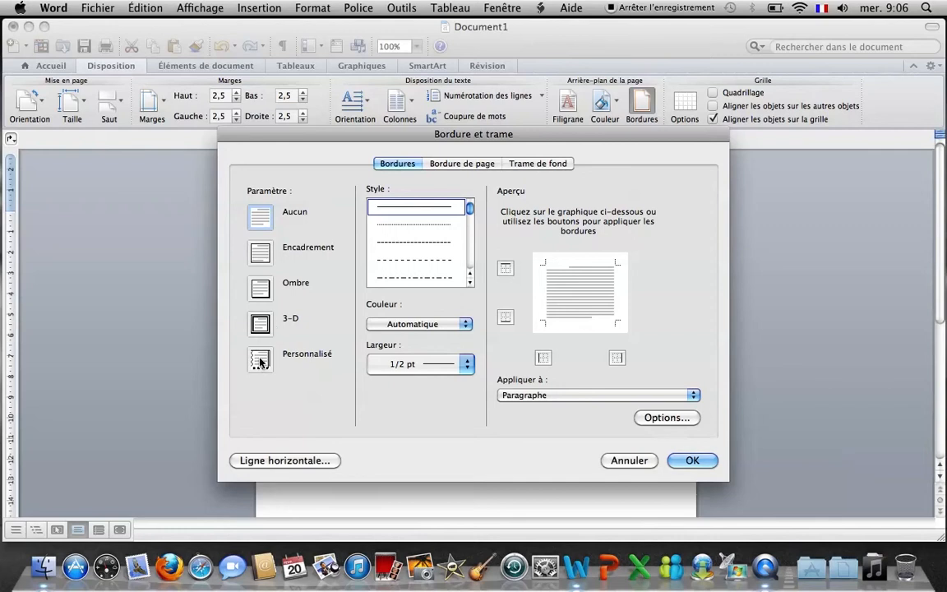
pyautogui.click(261, 288)
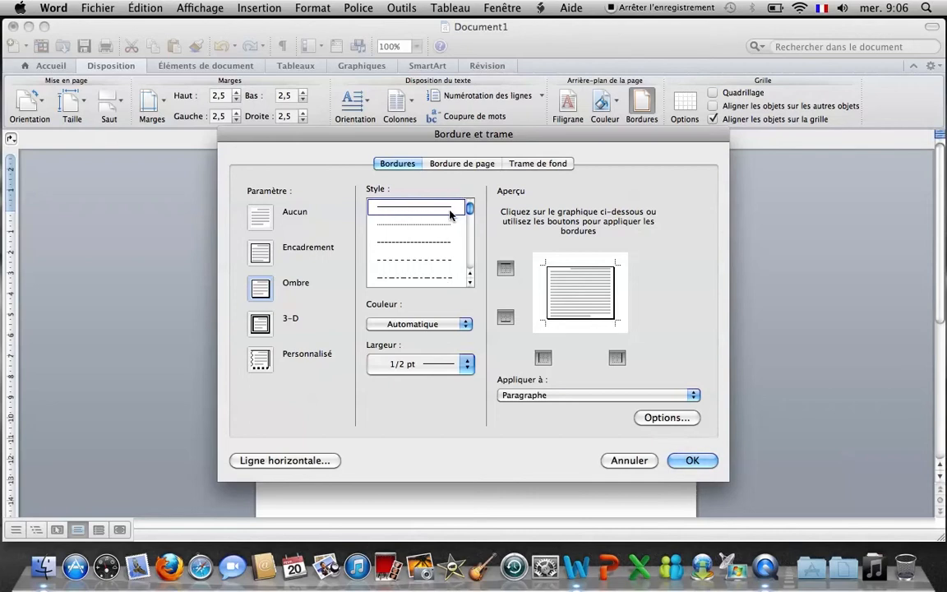
pyautogui.click(411, 242)
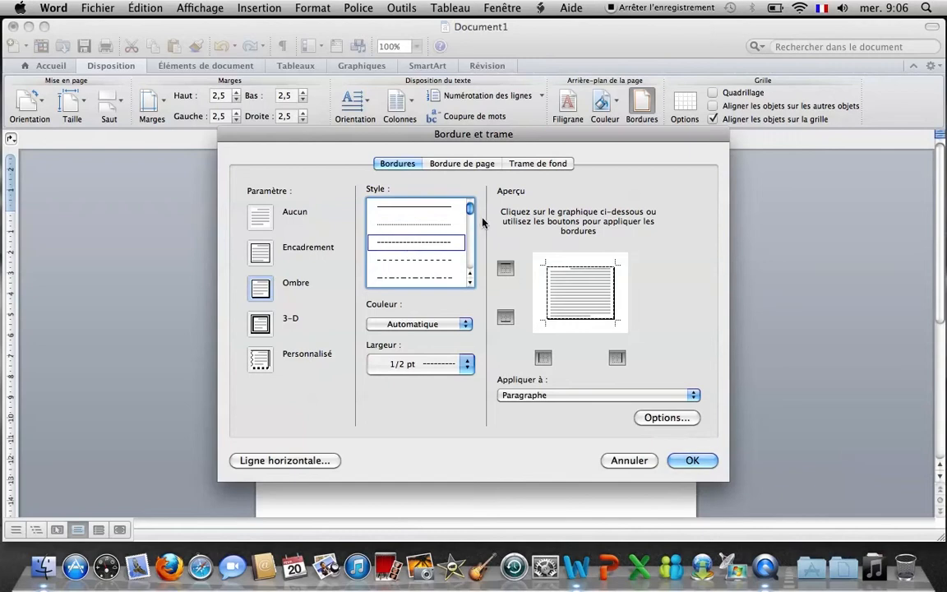
pyautogui.moveTo(470, 211)
pyautogui.mouseDown()
pyautogui.moveTo(469, 264)
pyautogui.moveTo(468, 211)
pyautogui.mouseUp()
pyautogui.click(431, 326)
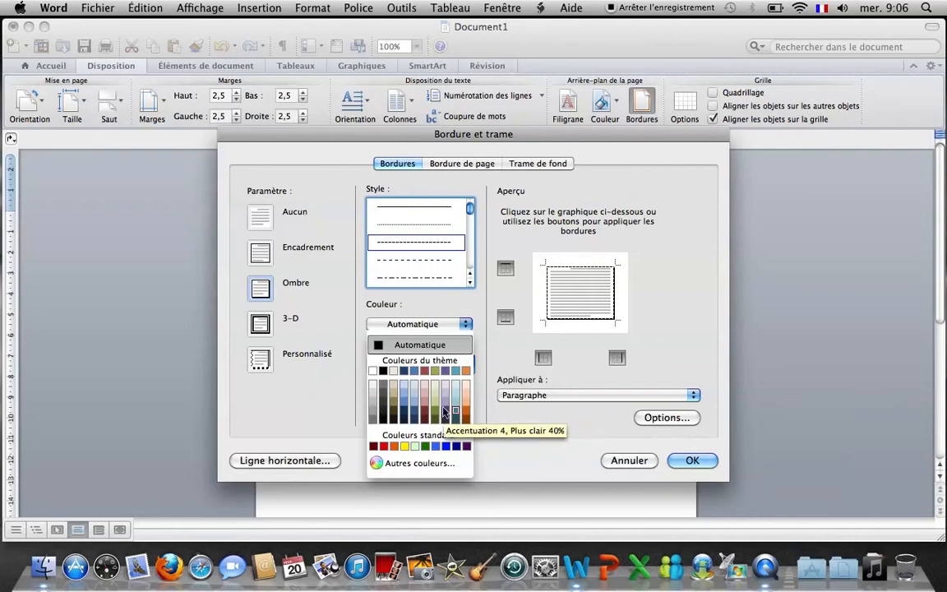
pyautogui.click(384, 446)
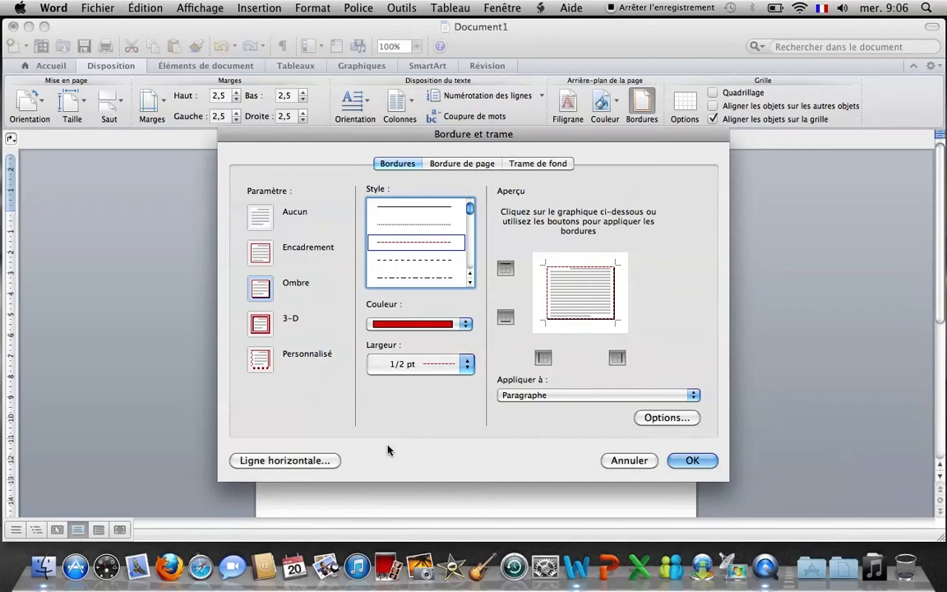
pyautogui.click(451, 326)
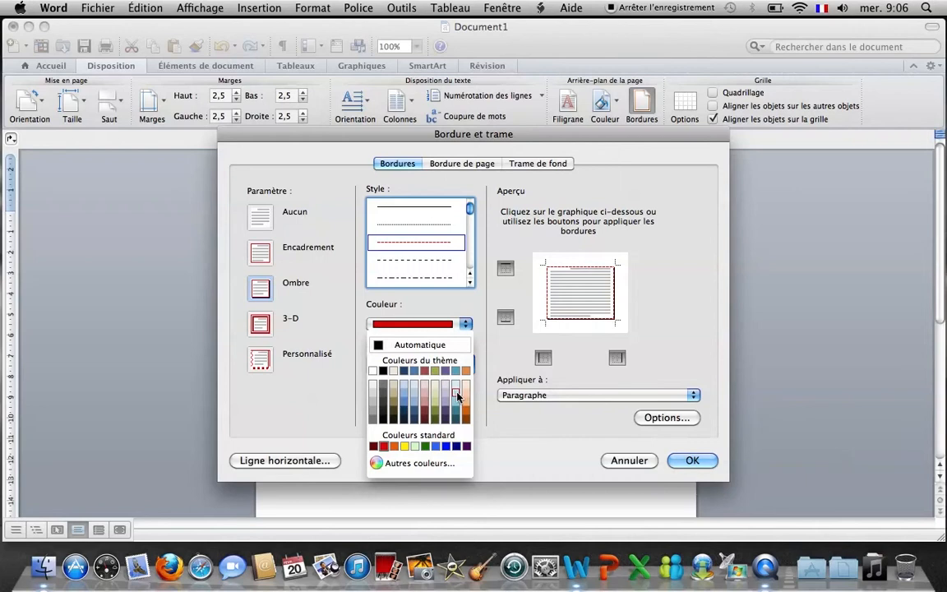
pyautogui.click(415, 464)
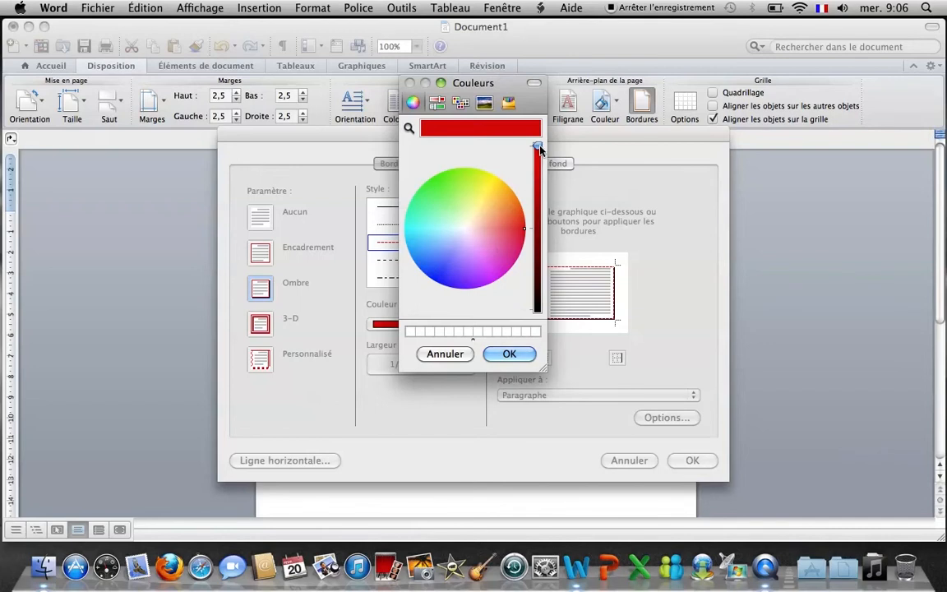
pyautogui.moveTo(539, 152)
pyautogui.mouseDown()
pyautogui.moveTo(536, 204)
pyautogui.moveTo(538, 154)
pyautogui.mouseUp()
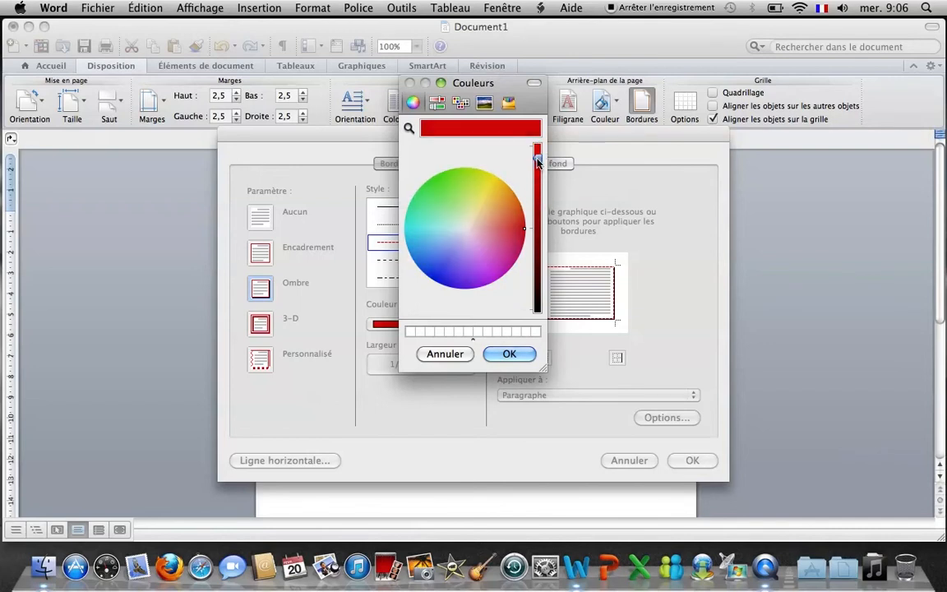
pyautogui.click(498, 227)
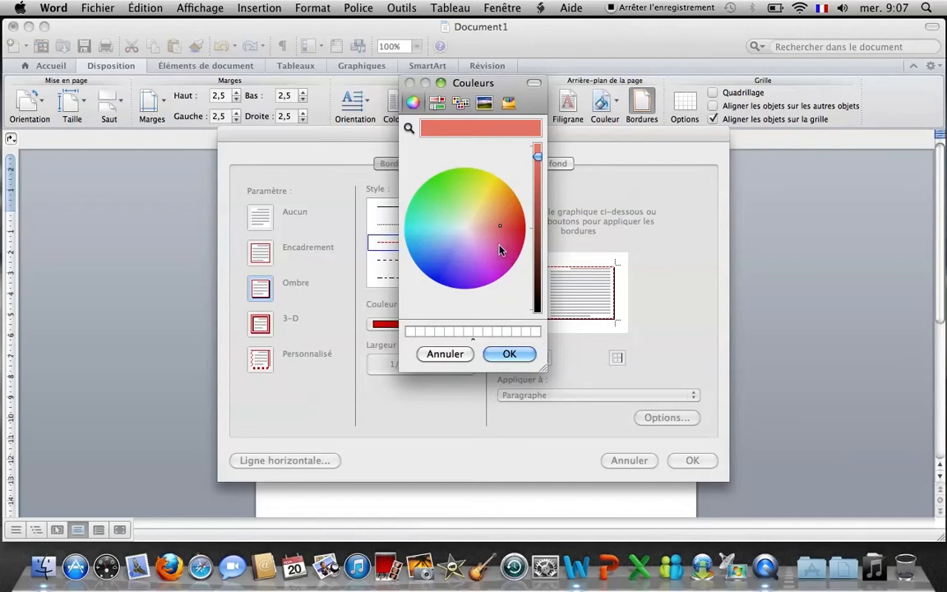
pyautogui.click(490, 222)
pyautogui.click(483, 203)
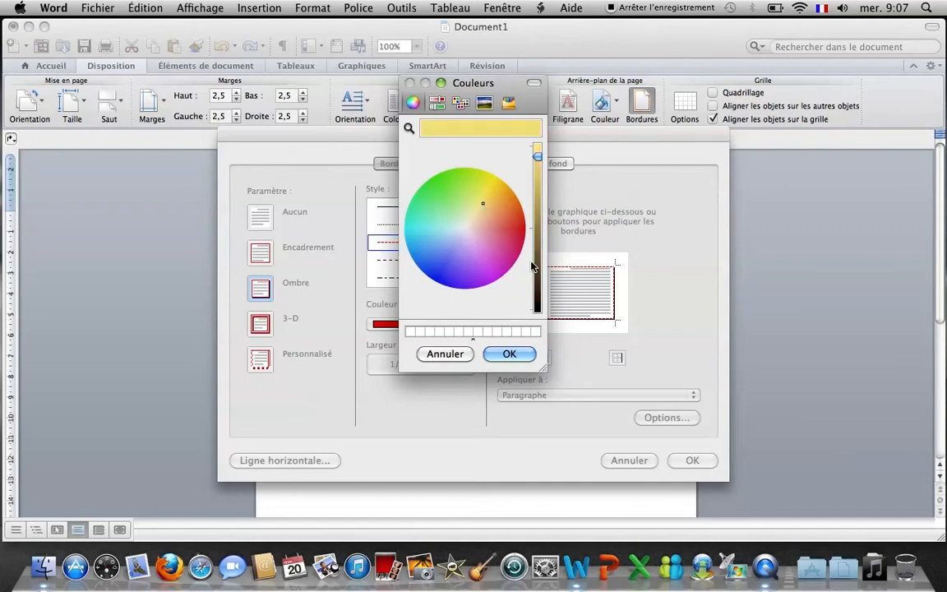
pyautogui.click(445, 353)
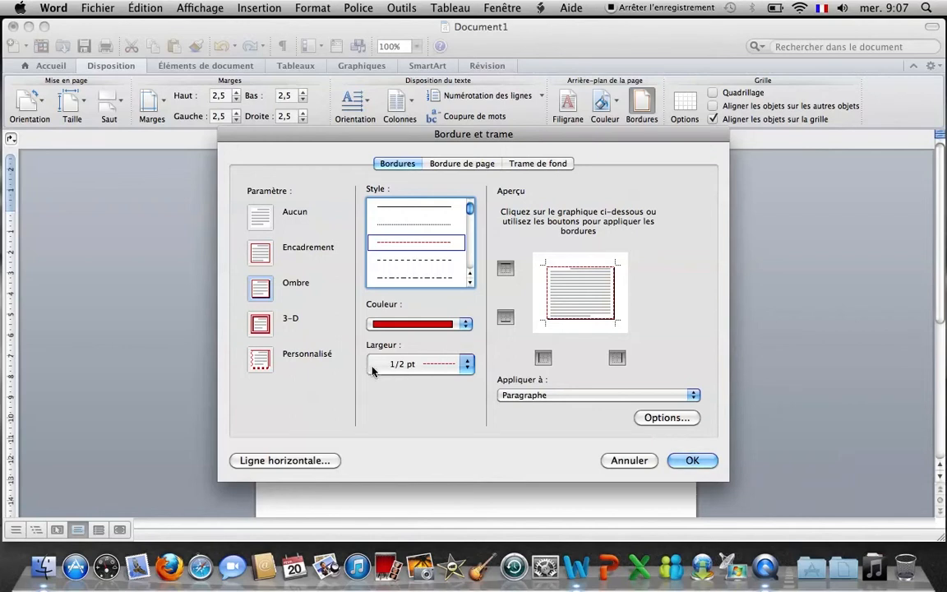
# Set the border width to 1 pt, apply the border to the paragraph and deselect the text
pyautogui.click(451, 372)
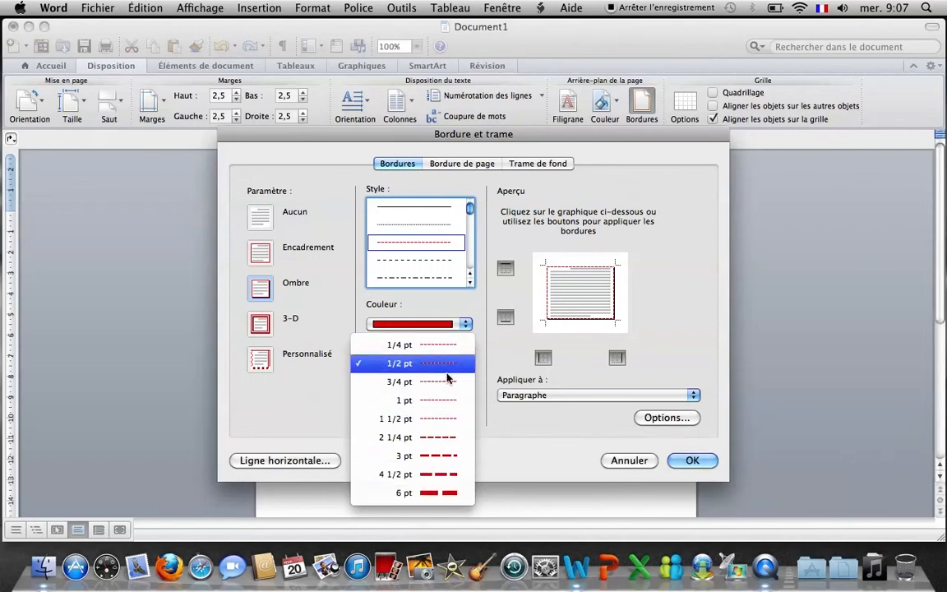
pyautogui.click(424, 409)
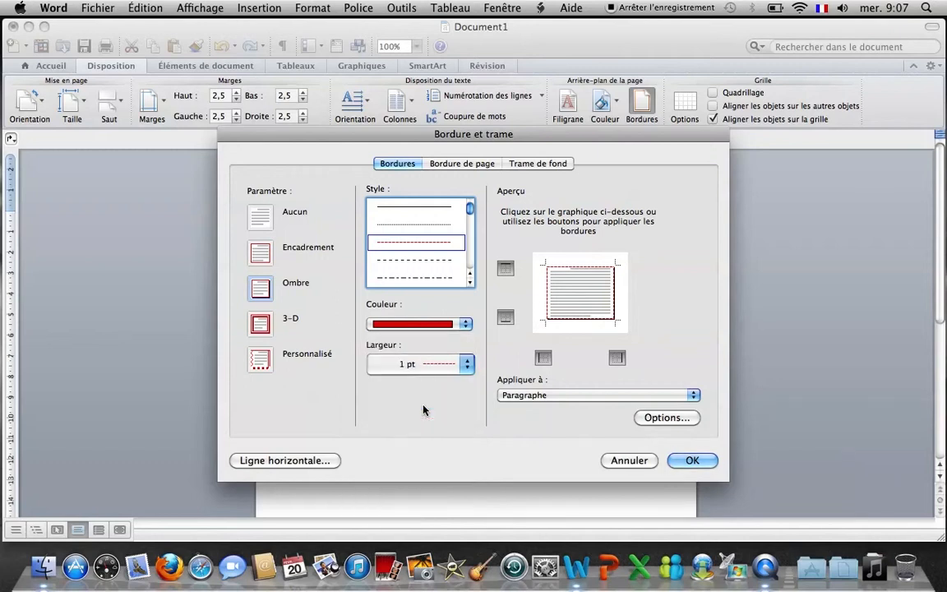
pyautogui.click(691, 461)
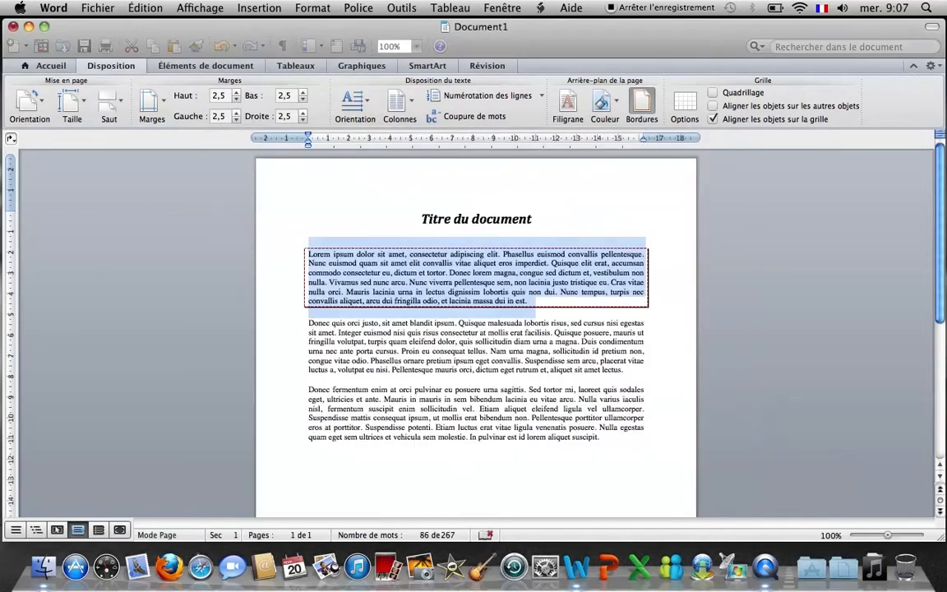
pyautogui.click(625, 370)
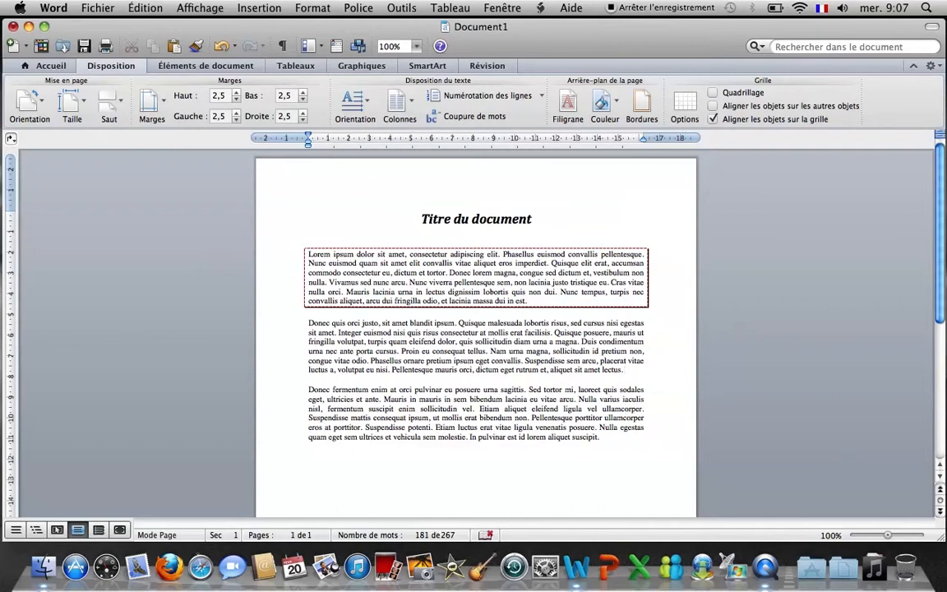
# Reopen the paragraph border settings for the first body paragraph and remove its right border in the preview
pyautogui.moveTo(528, 301); pyautogui.dragTo(309, 254)
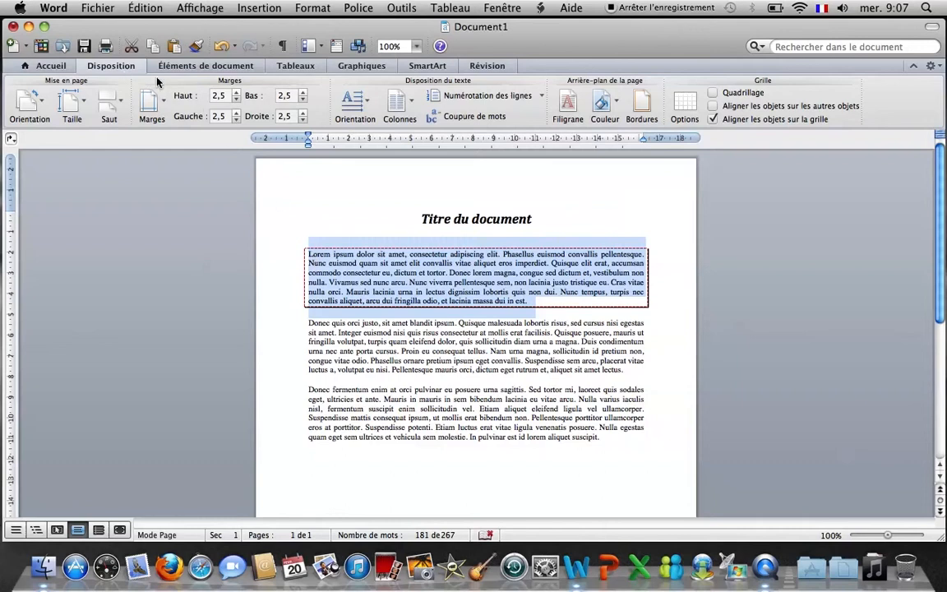
pyautogui.click(645, 115)
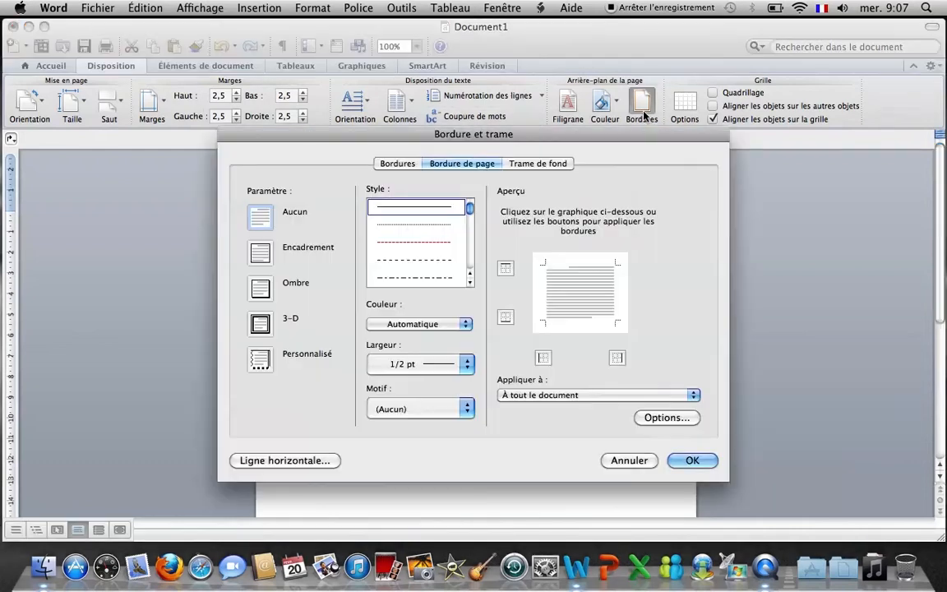
pyautogui.click(397, 163)
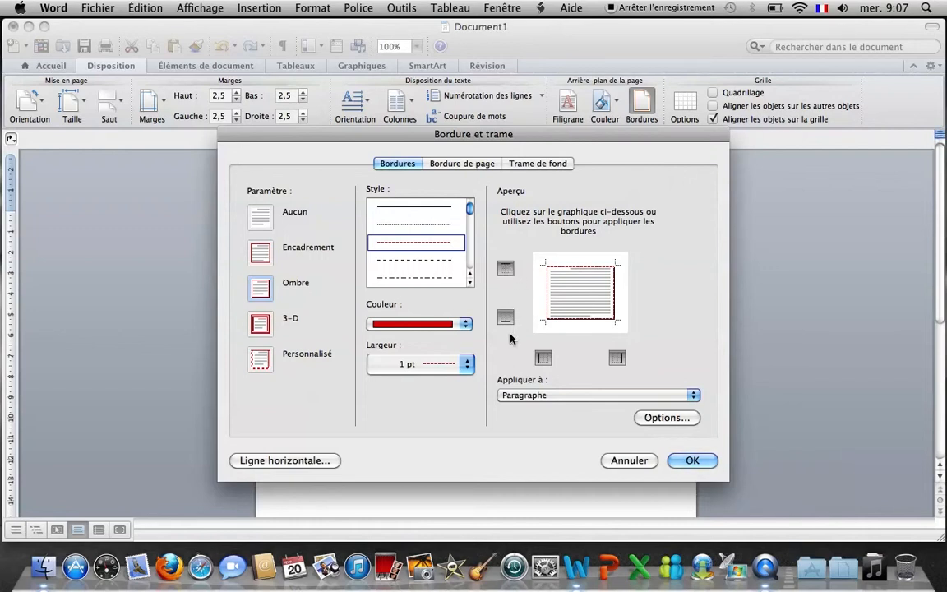
pyautogui.click(618, 360)
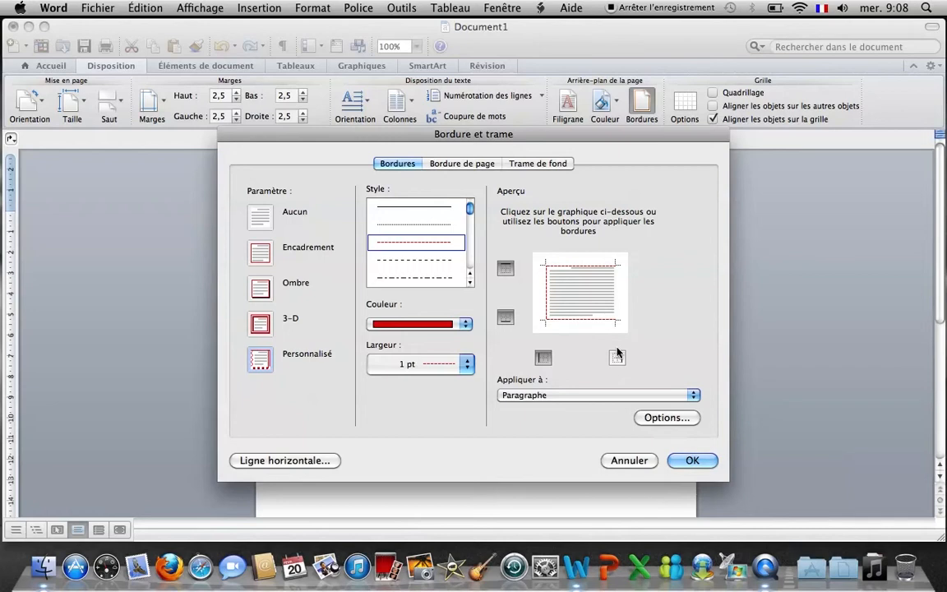
# Toggle the bottom border off and on, and the right border on and off, in the border preview
pyautogui.click(505, 317)
pyautogui.click(506, 320)
pyautogui.click(617, 359)
pyautogui.click(617, 359)
# Add a right border to the paragraph using a 3 pt thick compound line style in the automatic colour
pyautogui.moveTo(472, 210); pyautogui.dragTo(472, 225)
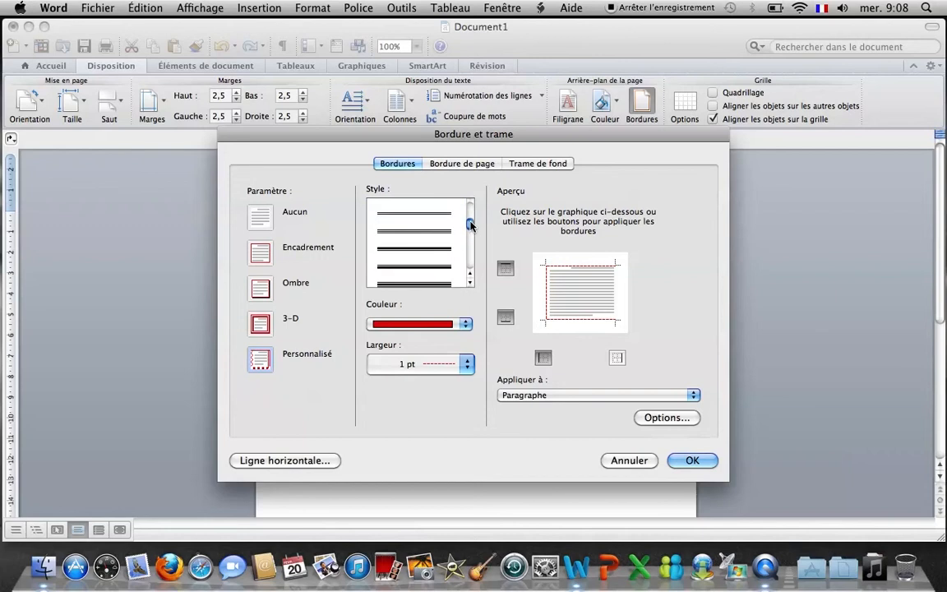
pyautogui.click(399, 251)
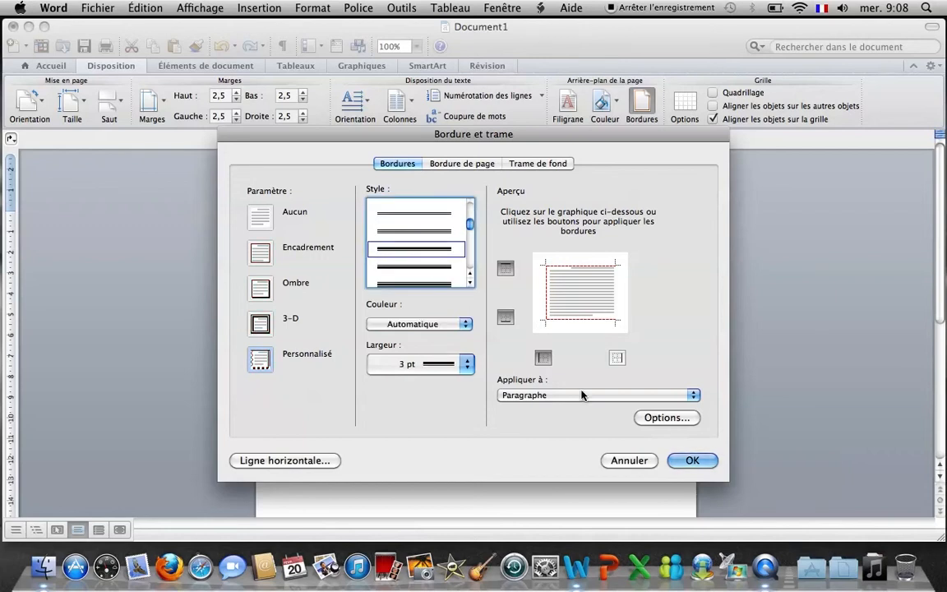
pyautogui.click(617, 359)
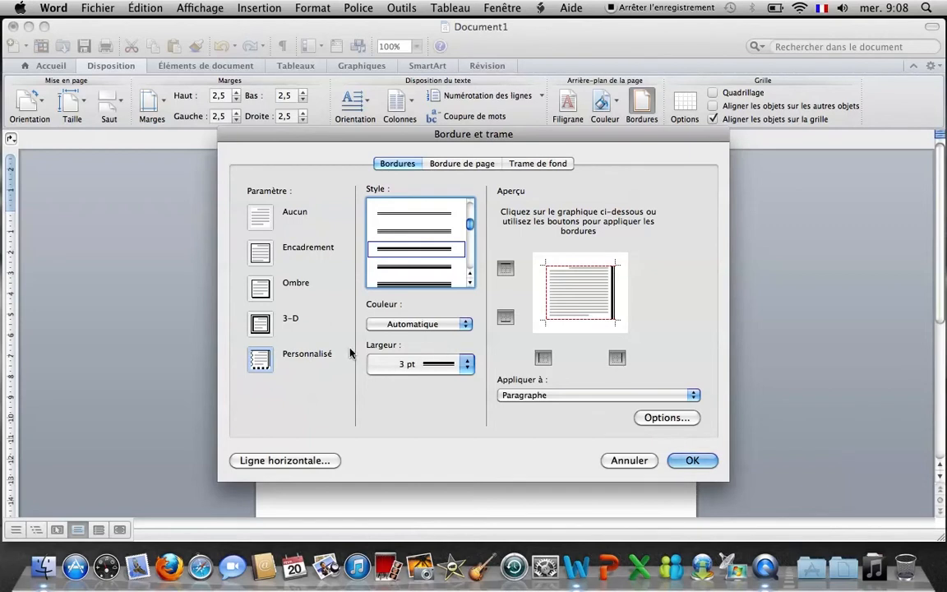
# Recolour the paragraph's right border blue, apply the border changes and deselect the text
pyautogui.click(446, 326)
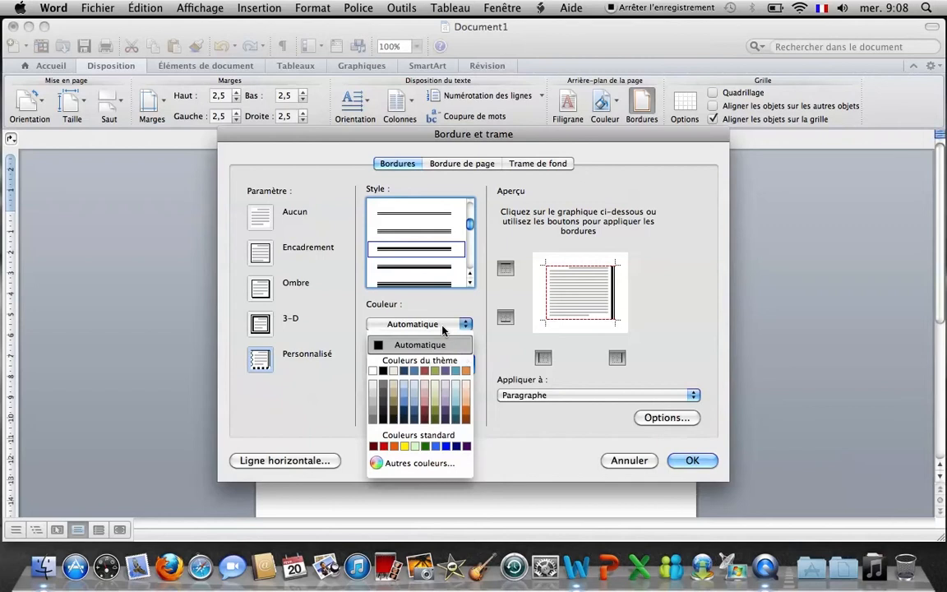
pyautogui.click(445, 446)
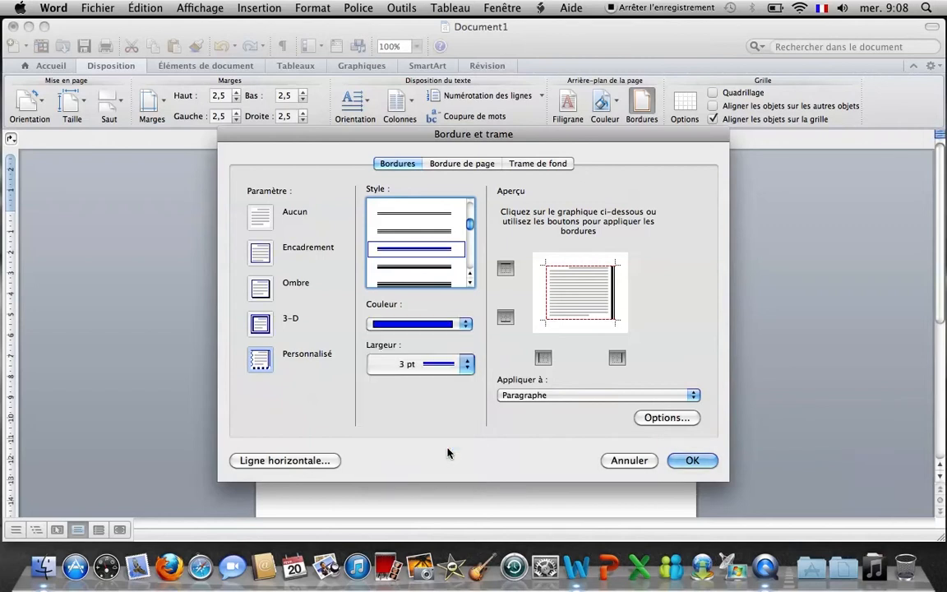
pyautogui.click(618, 359)
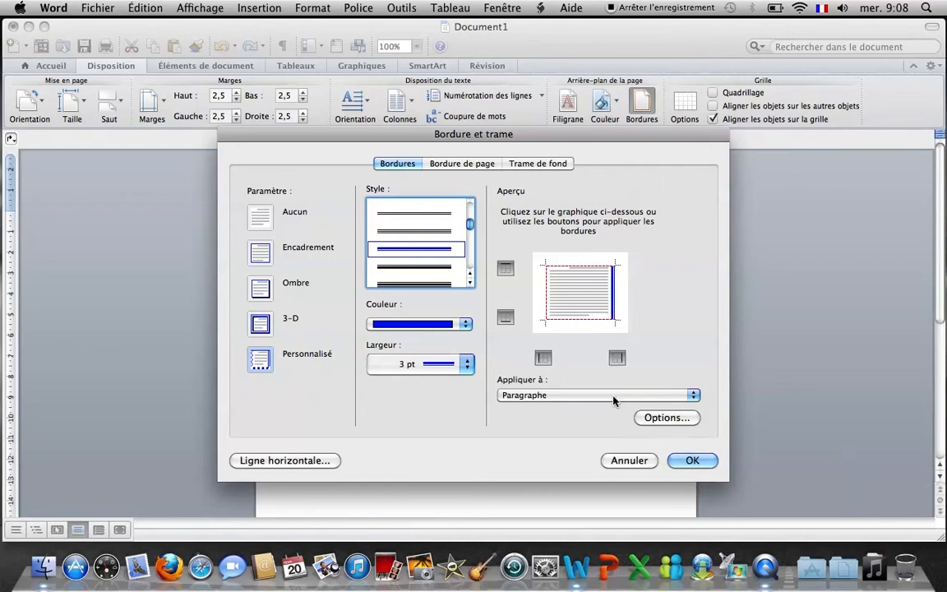
pyautogui.click(693, 461)
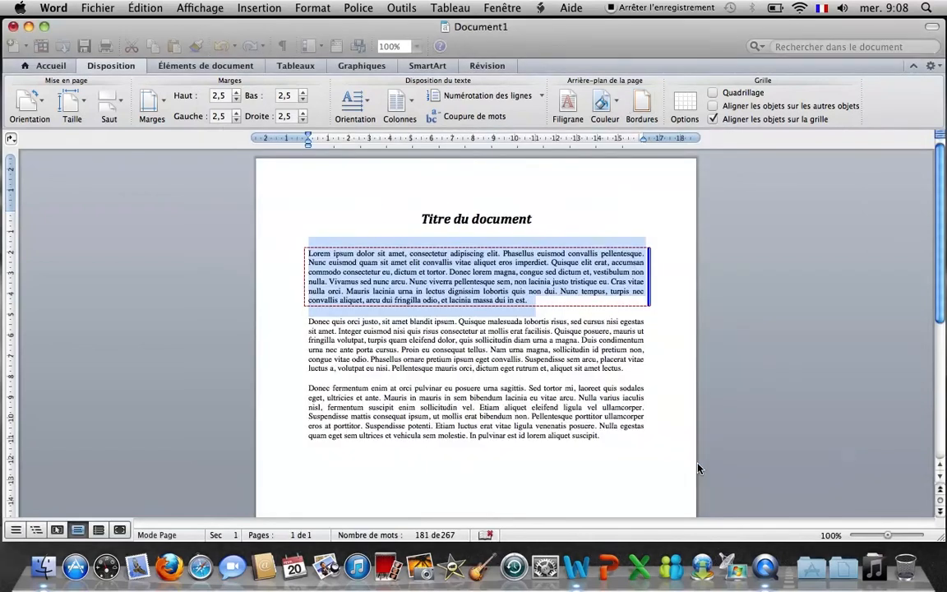
pyautogui.click(646, 397)
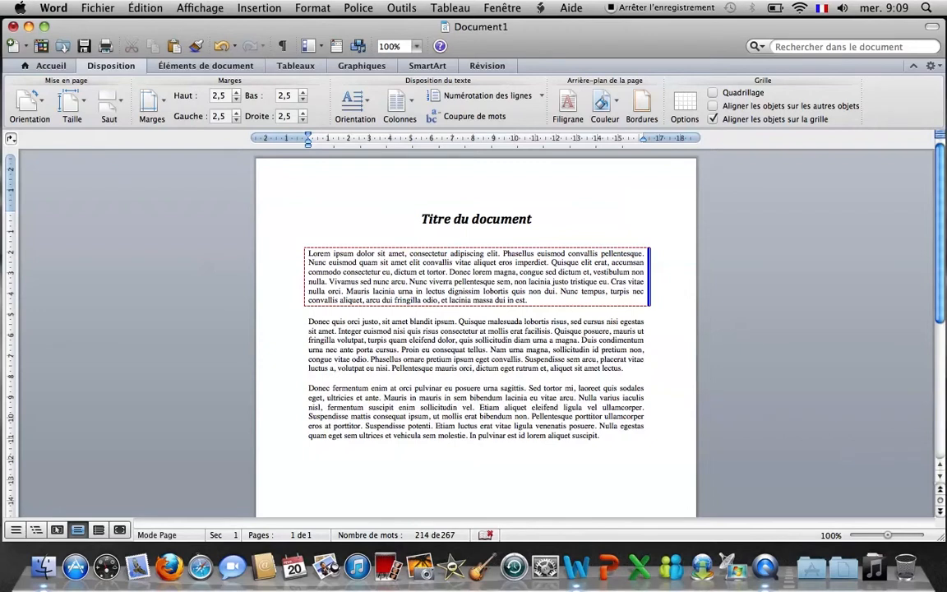
# Reopen the paragraph border settings for the first body paragraph and remove its left border in the preview
pyautogui.moveTo(531, 303); pyautogui.dragTo(559, 182)
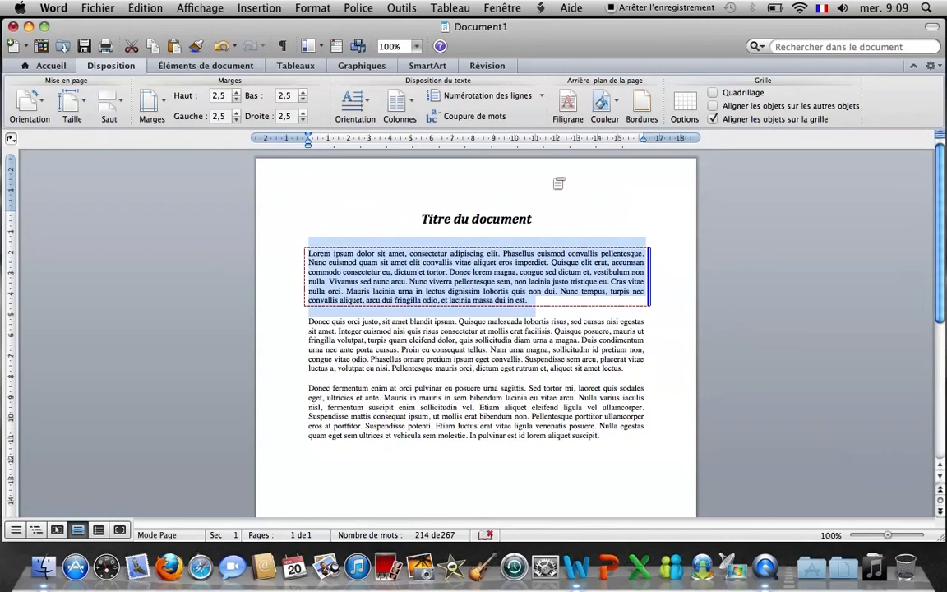
pyautogui.click(643, 105)
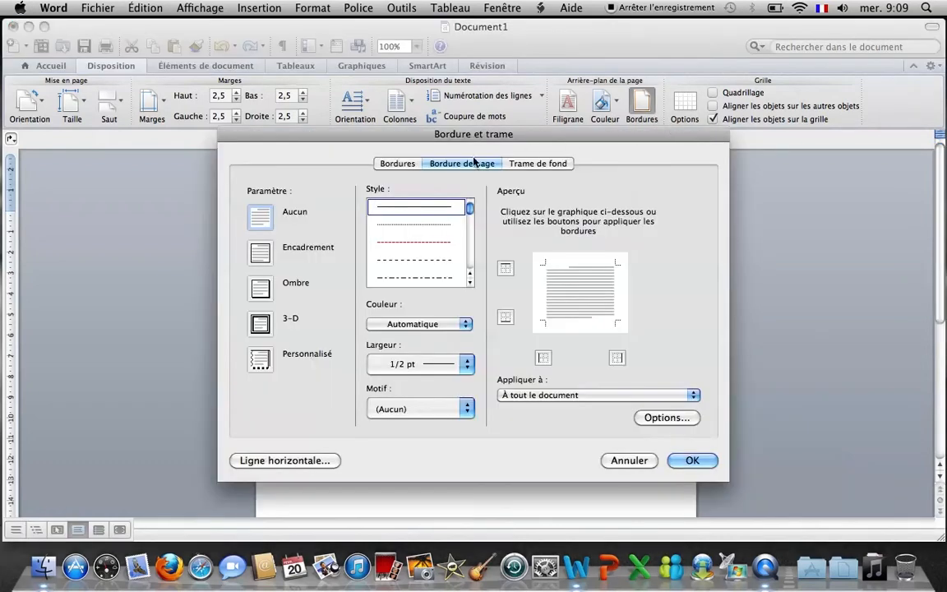
pyautogui.click(392, 164)
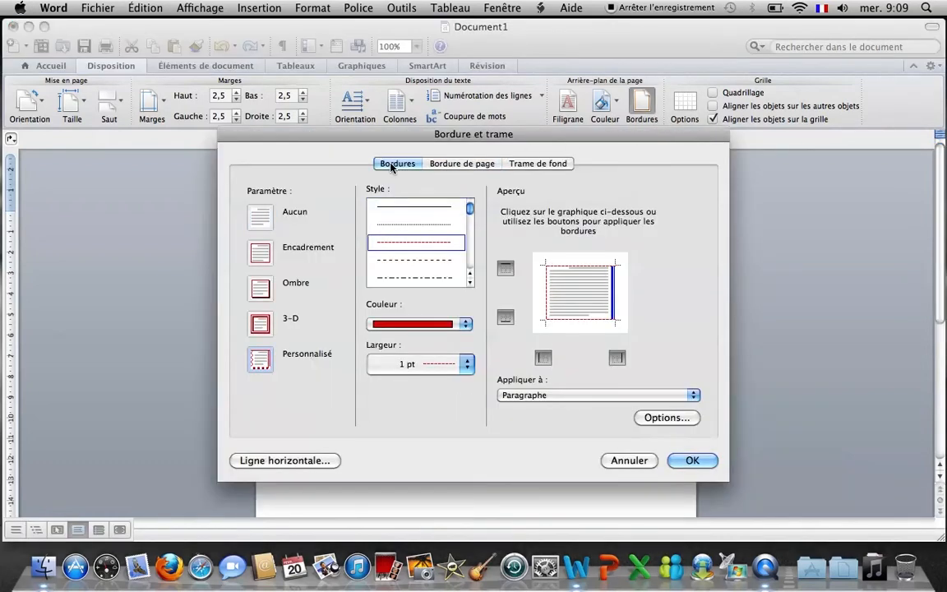
pyautogui.click(543, 359)
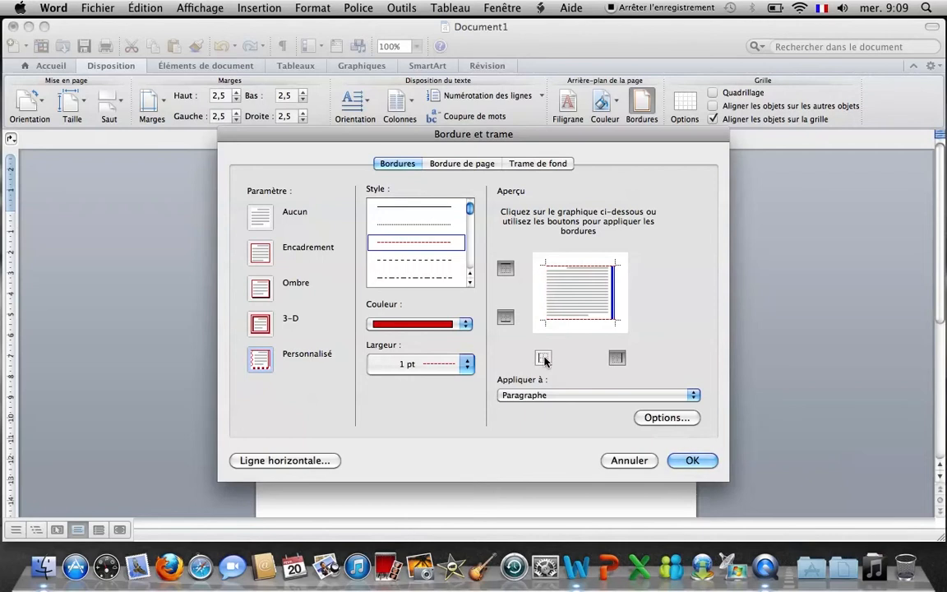
# Add a left border to the paragraph using a 3 pt blue thick compound line style, and apply it
pyautogui.scroll(-2, 471, 215)
pyautogui.scroll(-5, 470, 218)
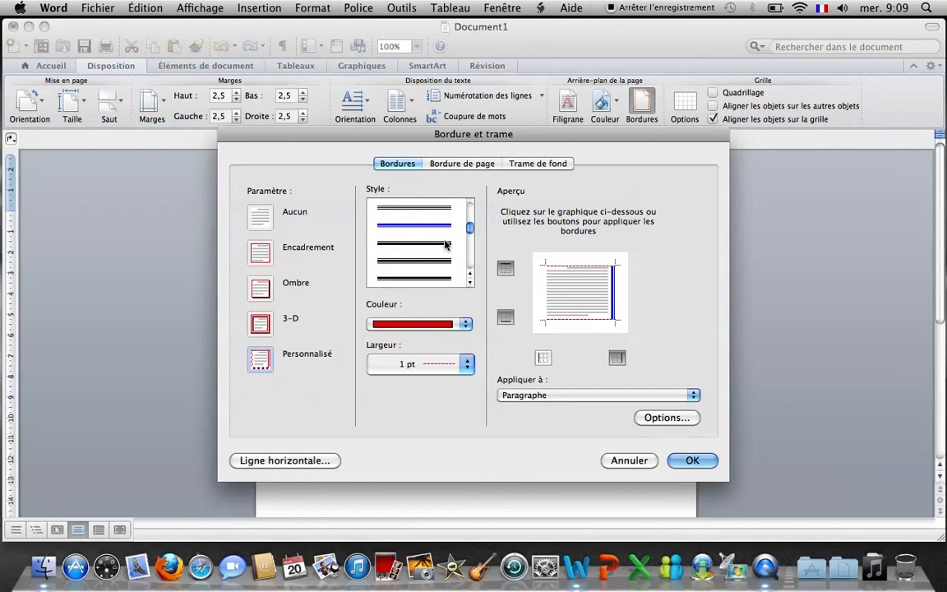
pyautogui.click(450, 241)
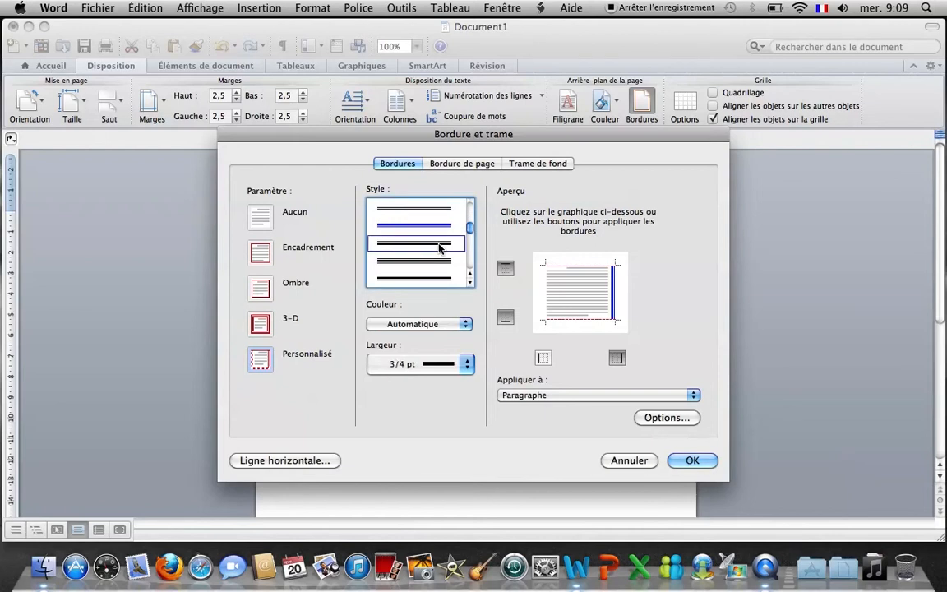
pyautogui.click(440, 327)
pyautogui.click(447, 451)
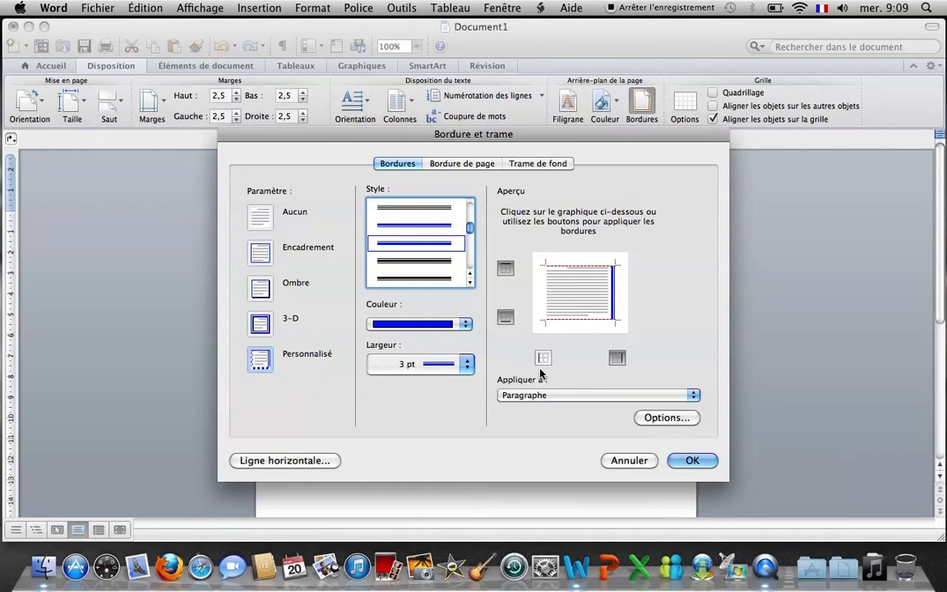
pyautogui.click(543, 360)
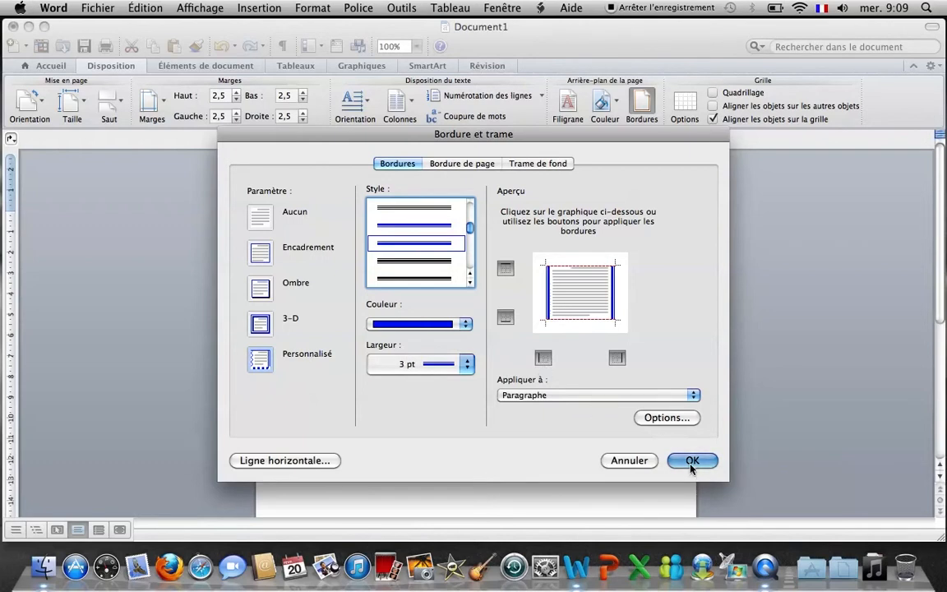
pyautogui.click(691, 462)
pyautogui.click(527, 368)
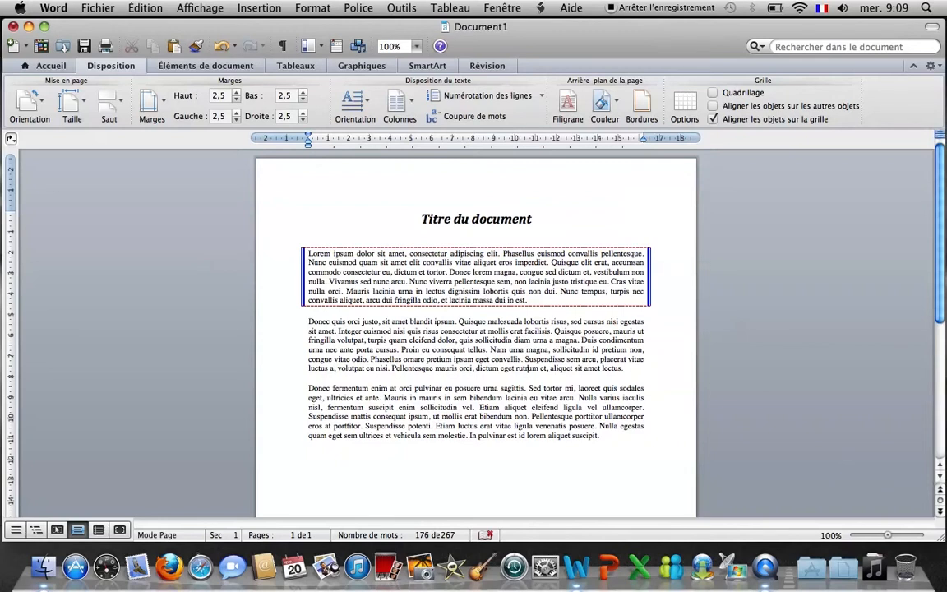
# Set the top border's distance from the text to 6 pt for the first body paragraph and apply it
pyautogui.moveTo(528, 301); pyautogui.dragTo(308, 253)
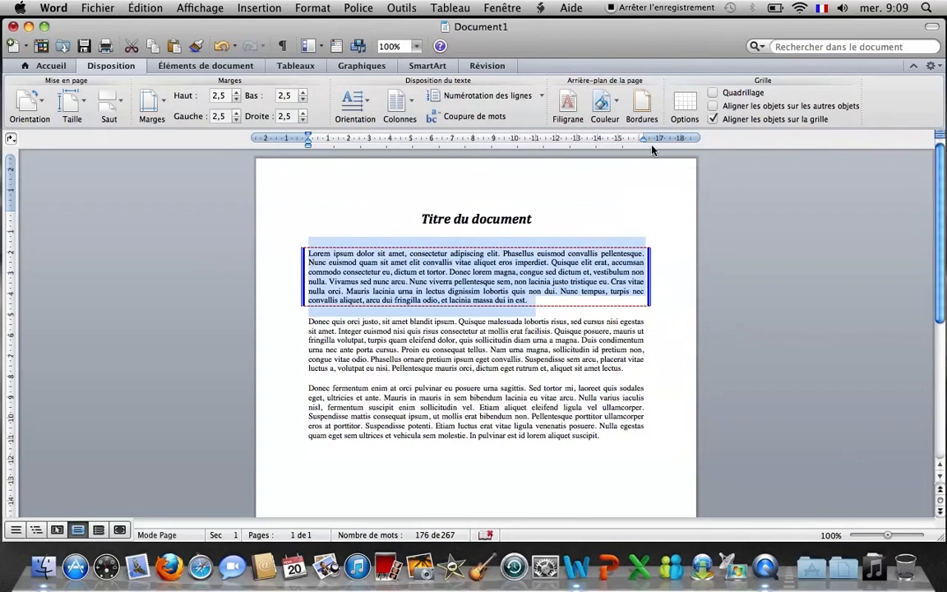
pyautogui.click(642, 103)
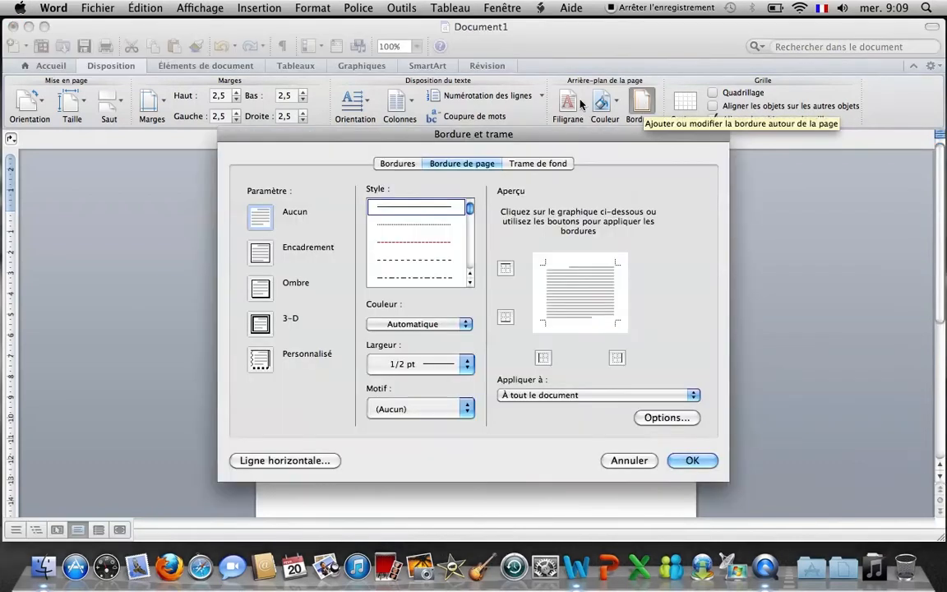
pyautogui.click(397, 164)
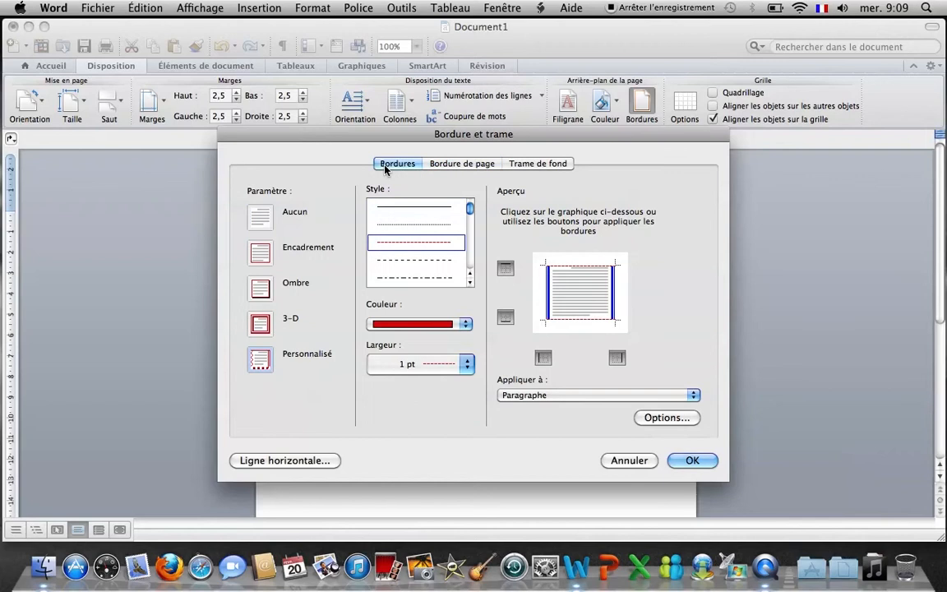
pyautogui.click(682, 420)
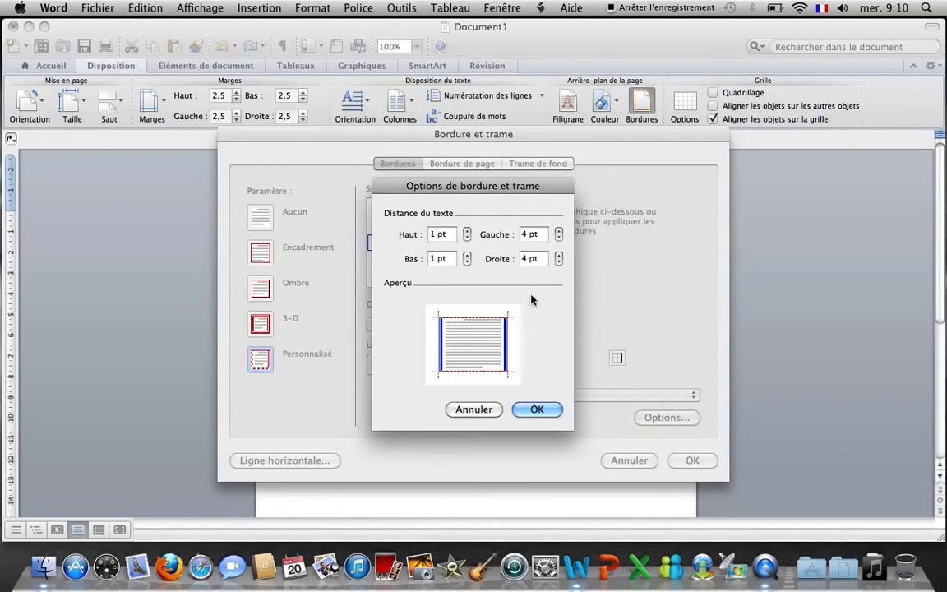
pyautogui.click(468, 232)
pyautogui.click(468, 232)
pyautogui.click(468, 232)
pyautogui.click(468, 232)
pyautogui.click(468, 232)
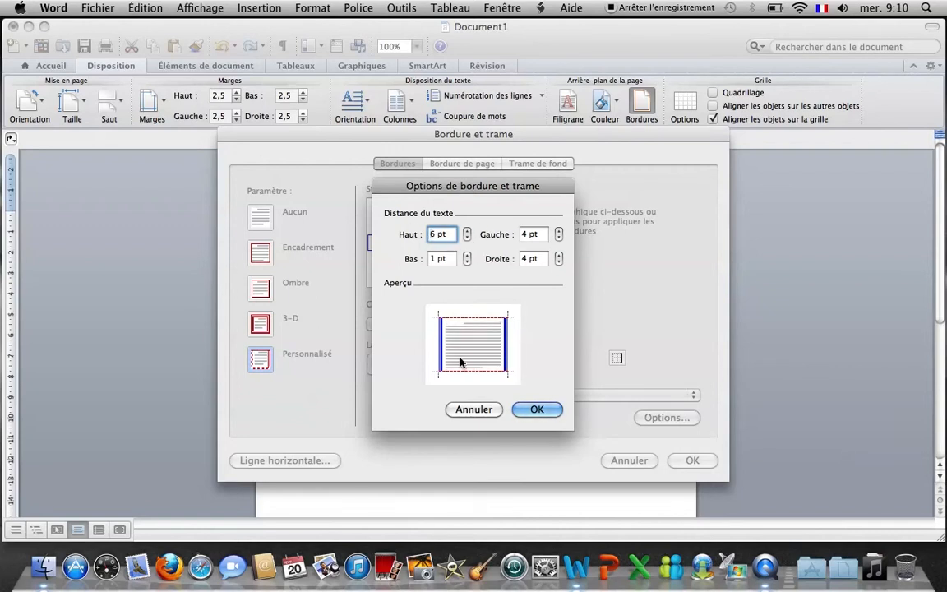
pyautogui.click(539, 410)
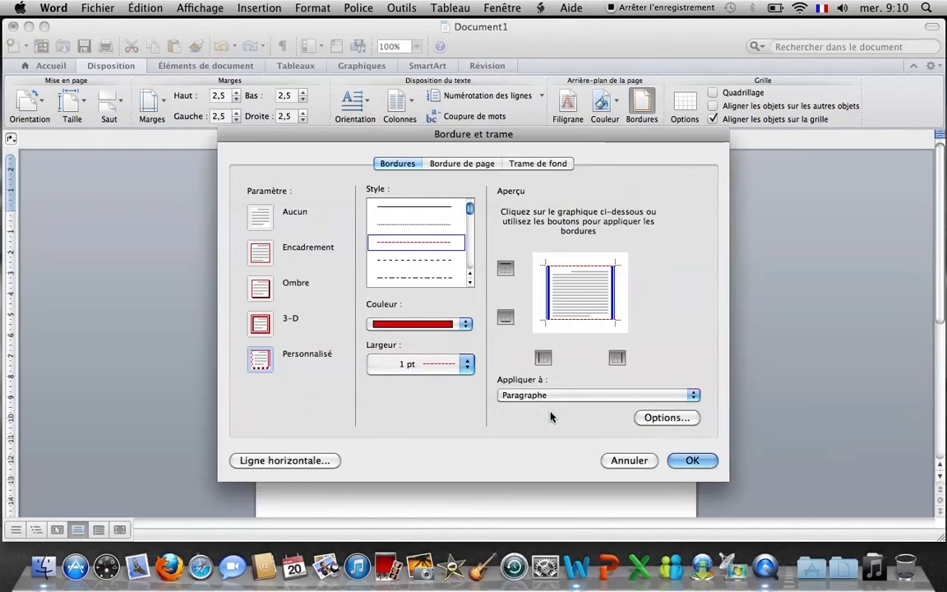
pyautogui.click(693, 461)
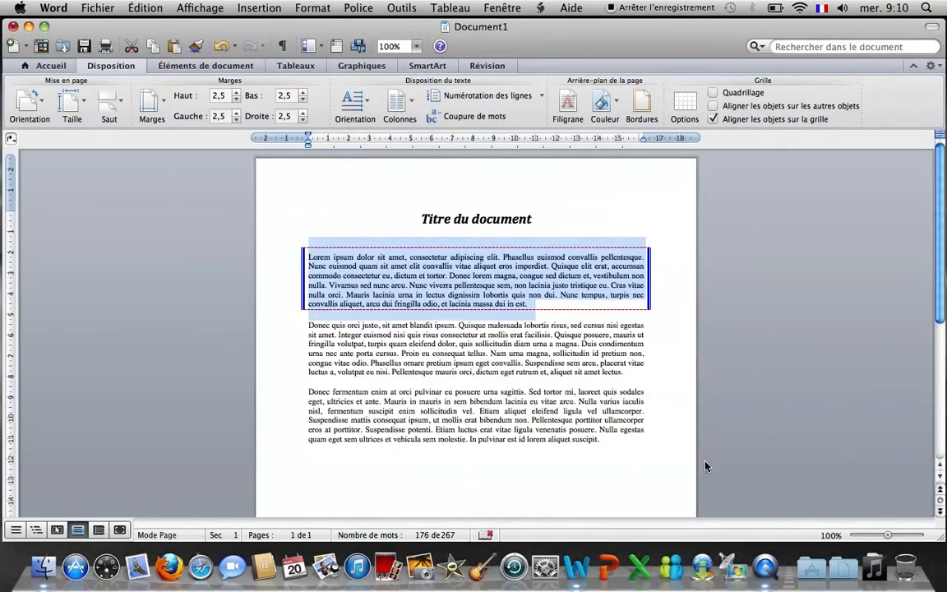
pyautogui.click(604, 392)
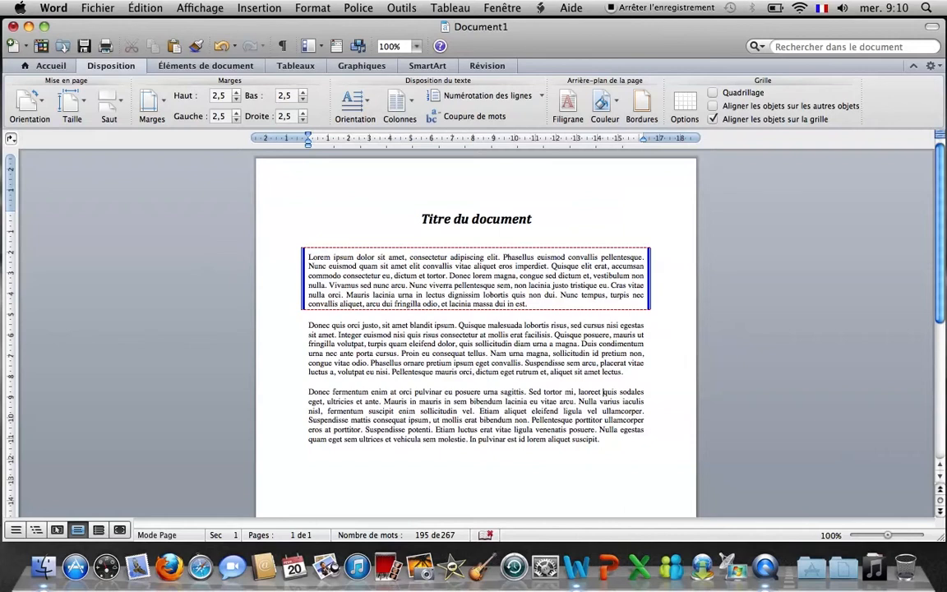
# Remove all borders from the first body paragraph using the Aucun border option
pyautogui.moveTo(473, 280); pyautogui.dragTo(319, 260)
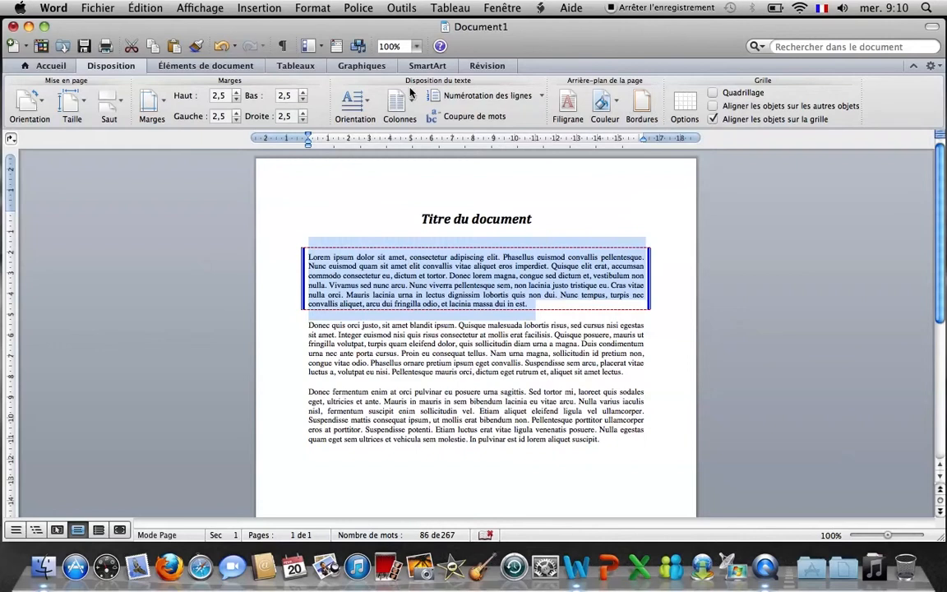
pyautogui.click(46, 67)
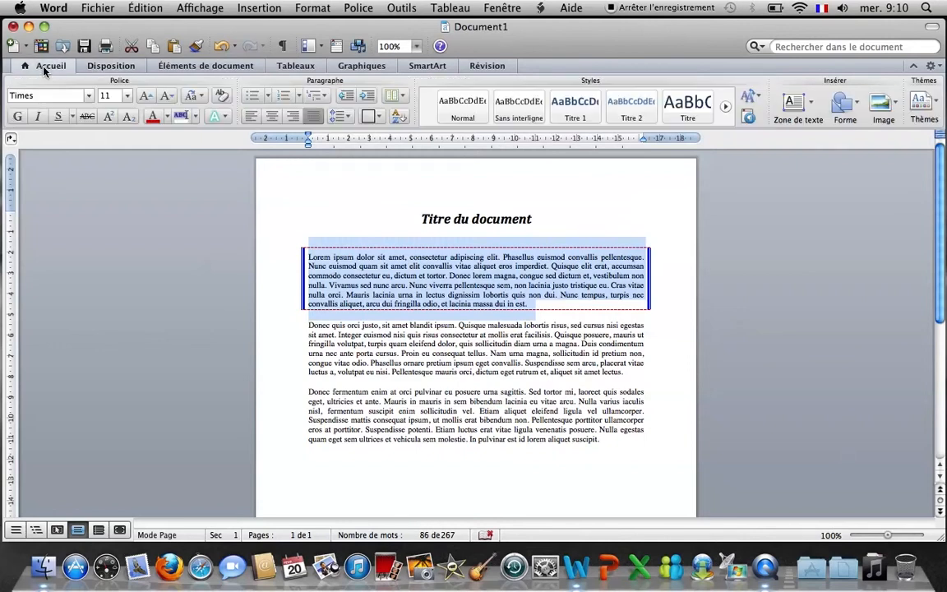
pyautogui.click(380, 118)
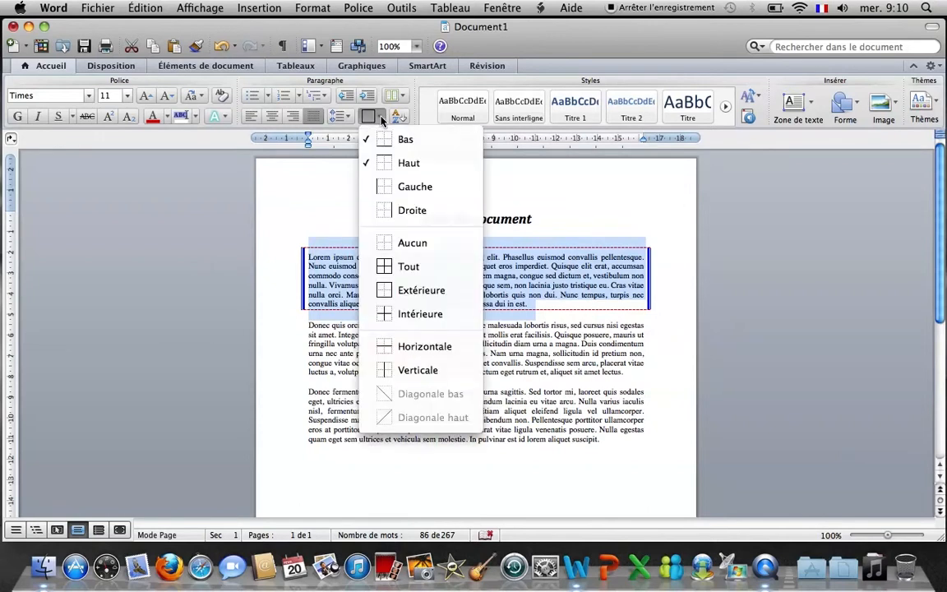
pyautogui.click(427, 241)
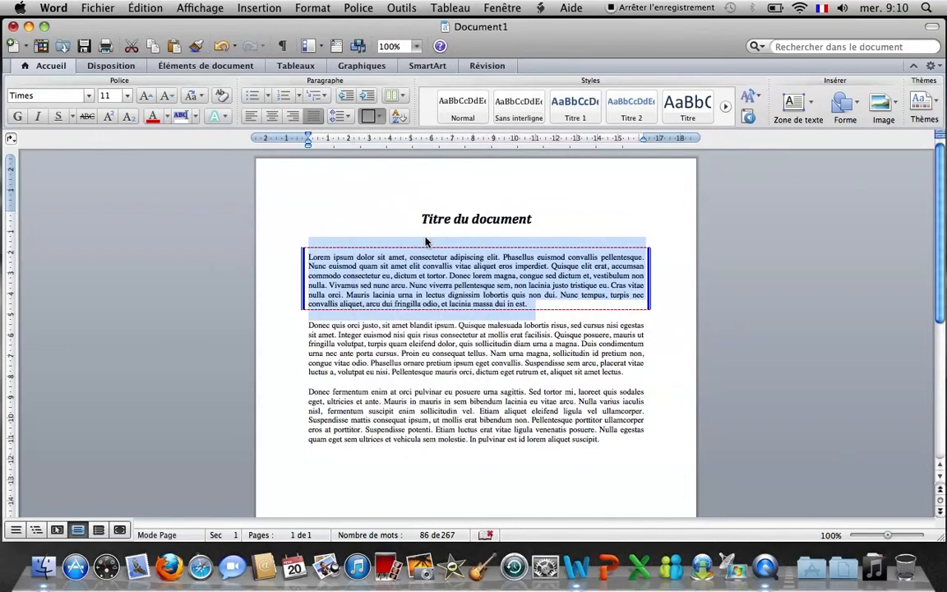
pyautogui.click(573, 318)
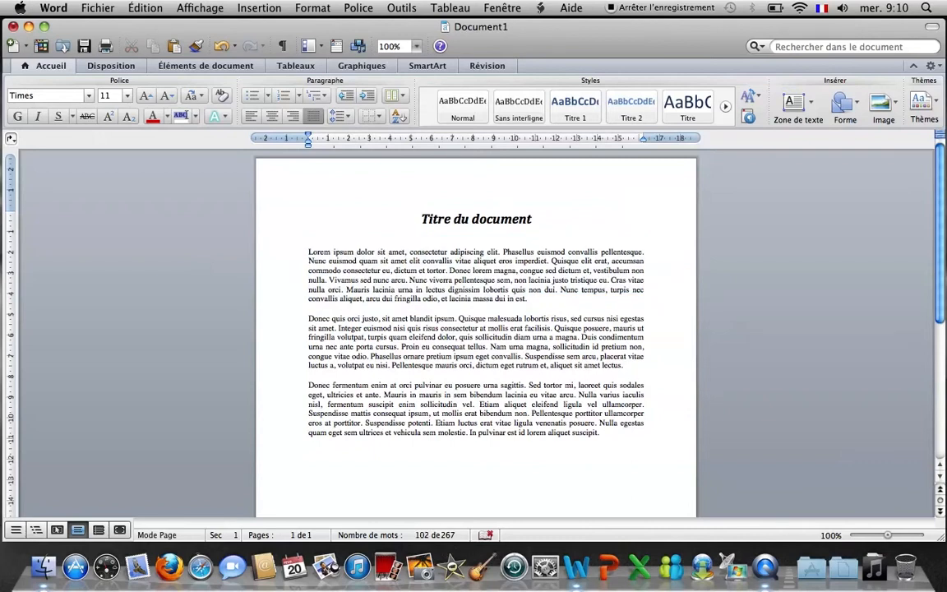
# Choose the Ombre page border setting for the whole document and view the available art motifs without choosing one
pyautogui.click(112, 69)
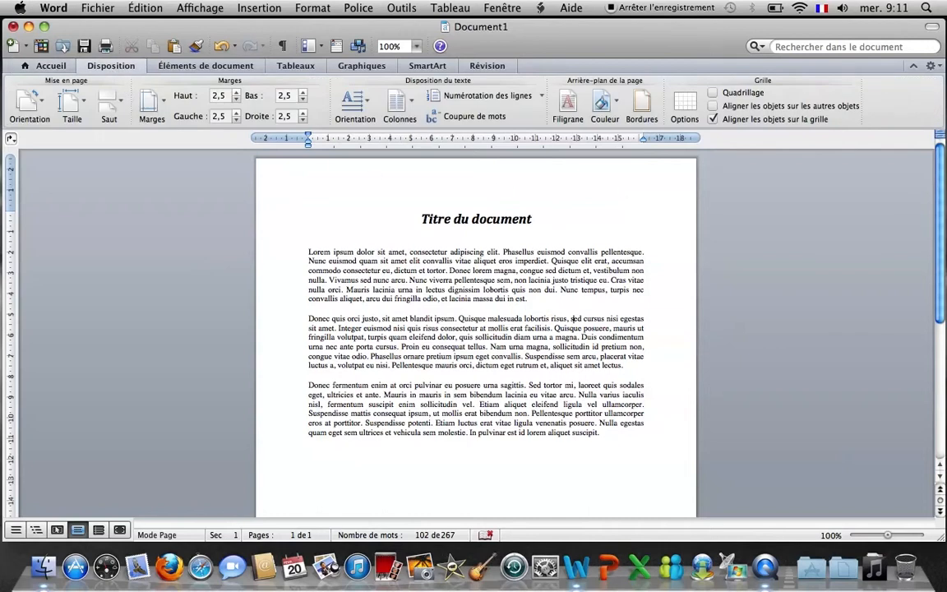
pyautogui.click(653, 107)
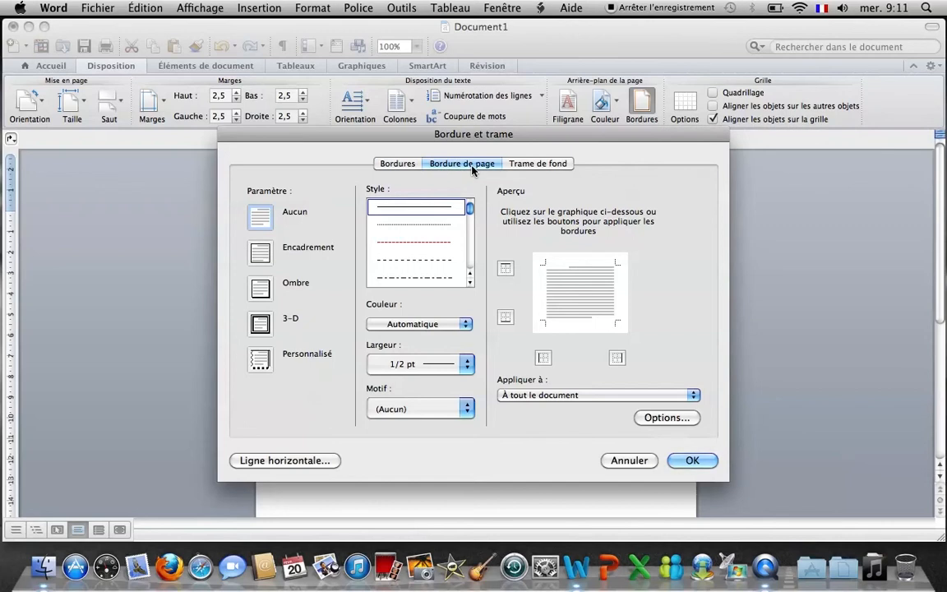
pyautogui.click(265, 289)
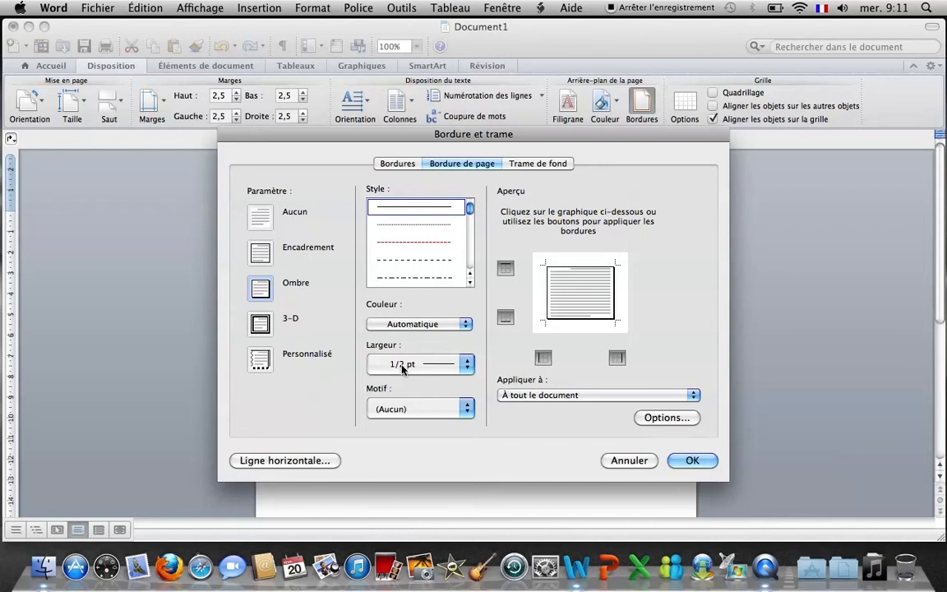
pyautogui.click(427, 410)
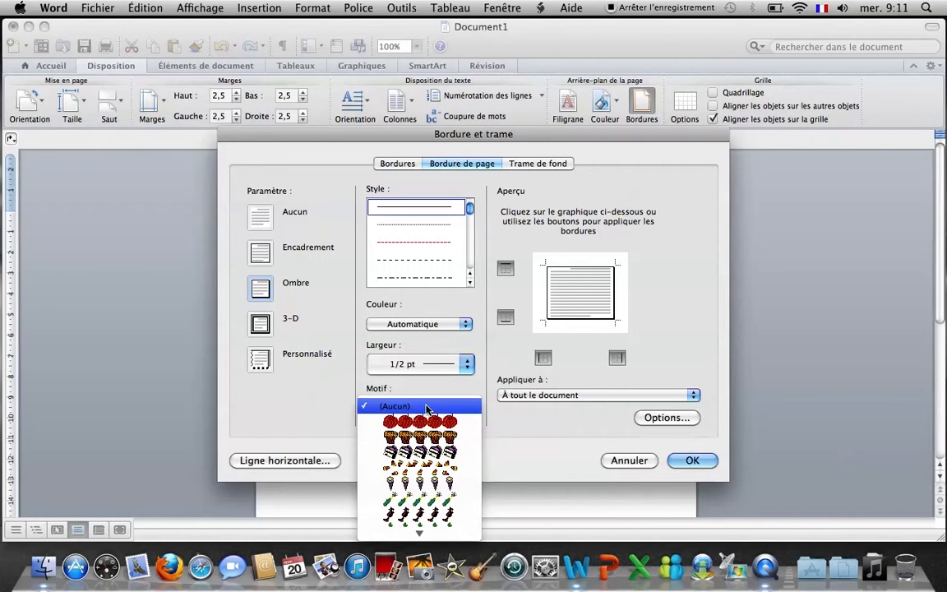
pyautogui.click(526, 439)
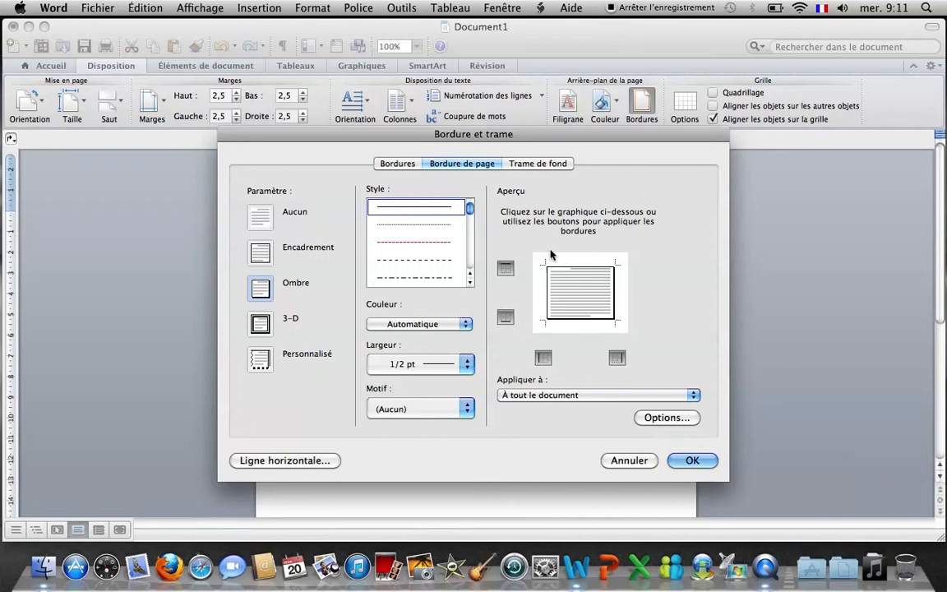
# Replace the left side of the page border with a red 1/2 pt double line
pyautogui.click(543, 359)
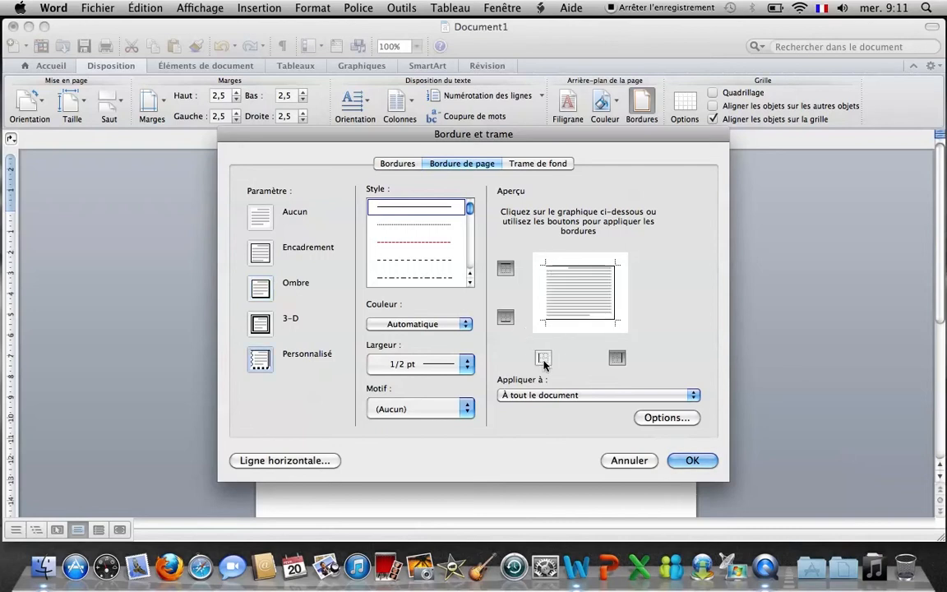
pyautogui.scroll(-3, 471, 212)
pyautogui.click(427, 264)
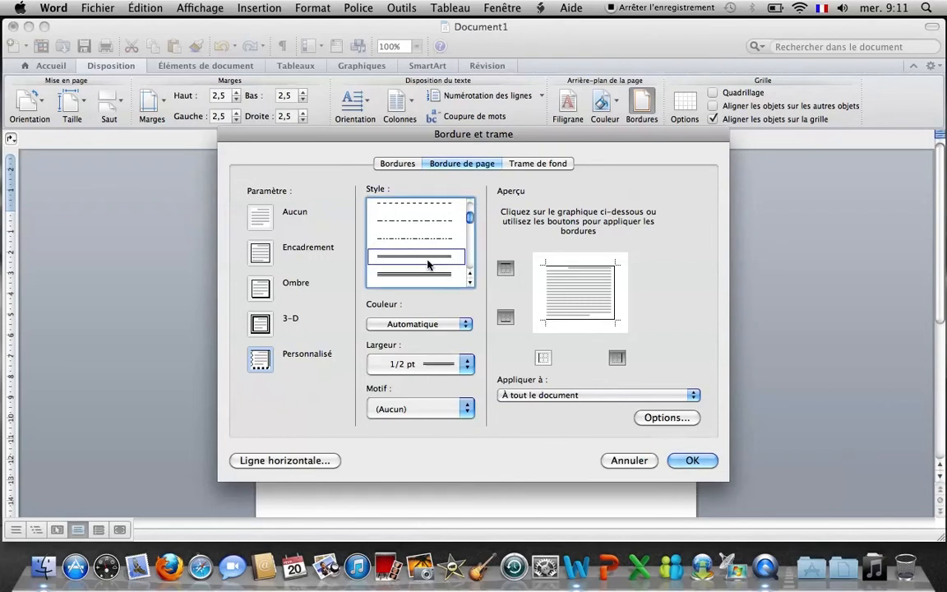
pyautogui.click(420, 324)
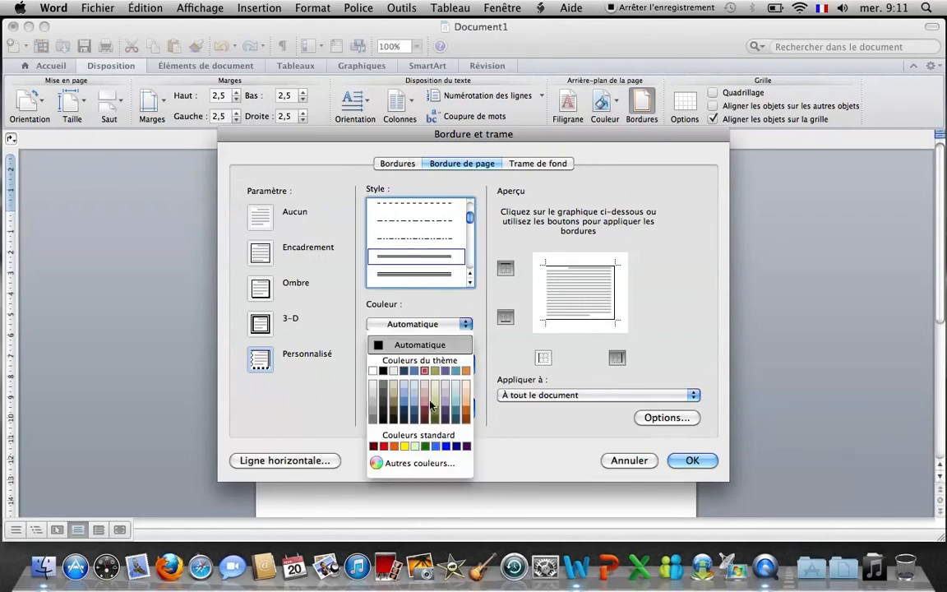
pyautogui.click(384, 447)
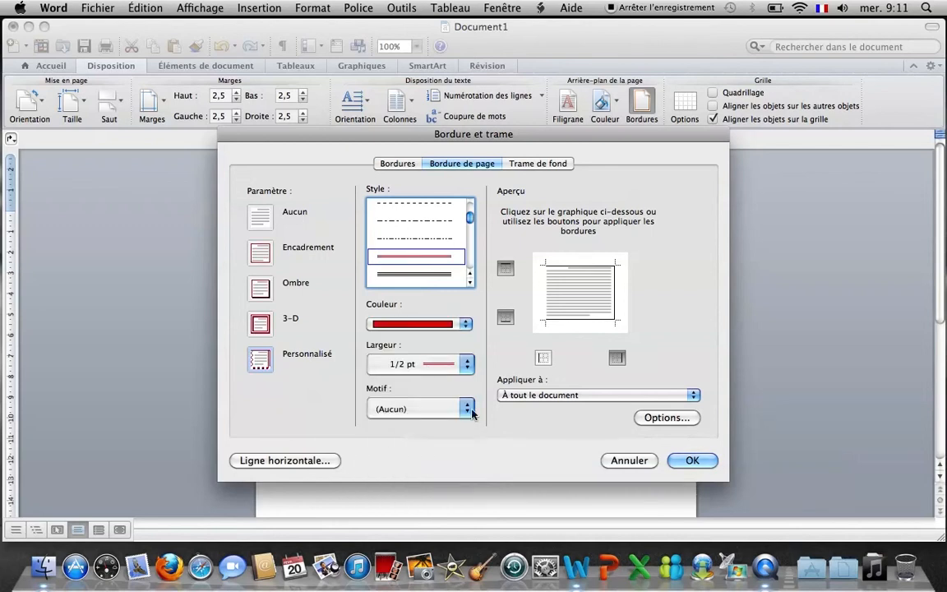
pyautogui.click(543, 359)
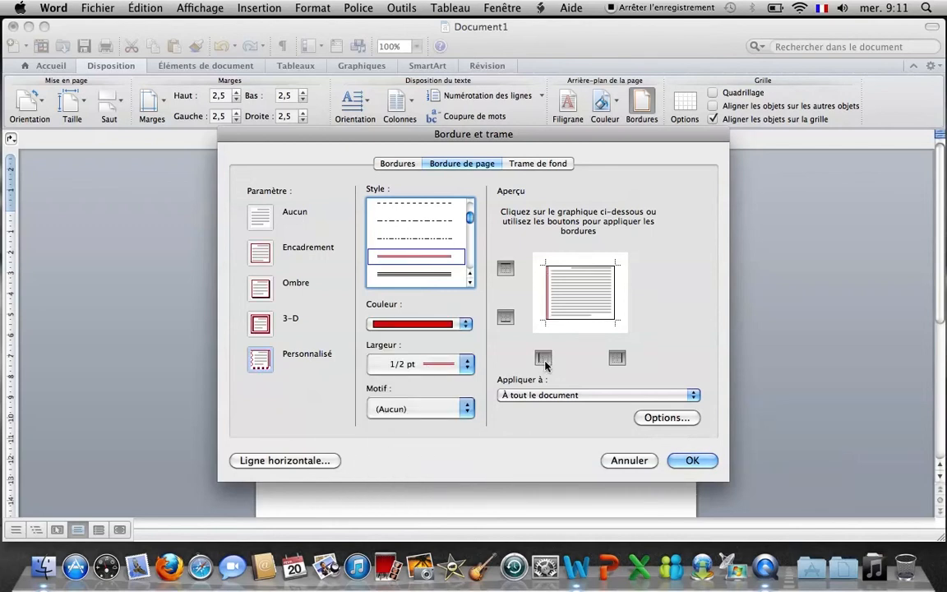
# Review the scope options, apply the custom page border to the whole document, and inspect it down the page
pyautogui.click(578, 400)
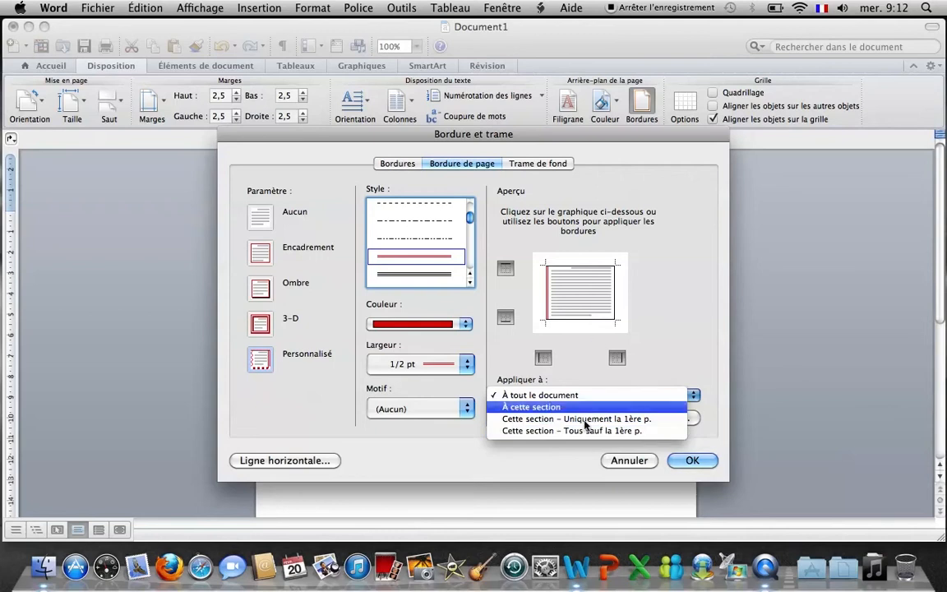
pyautogui.click(649, 370)
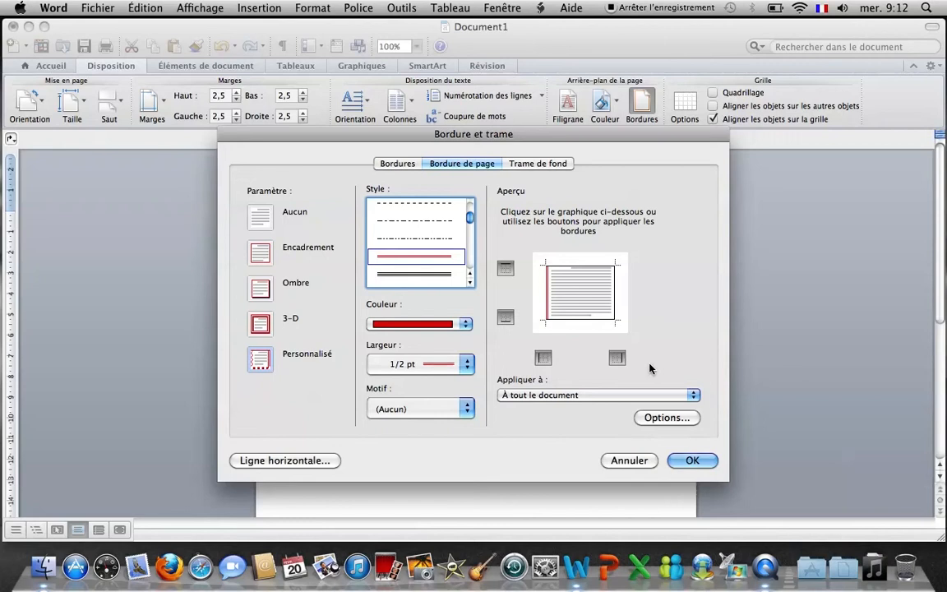
pyautogui.click(689, 462)
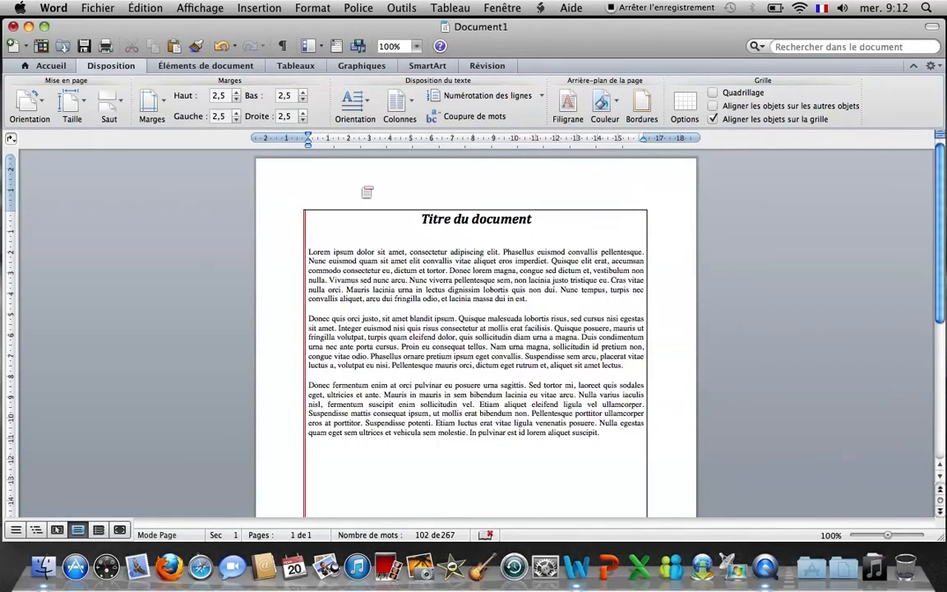
pyautogui.scroll(-7, 516, 288)
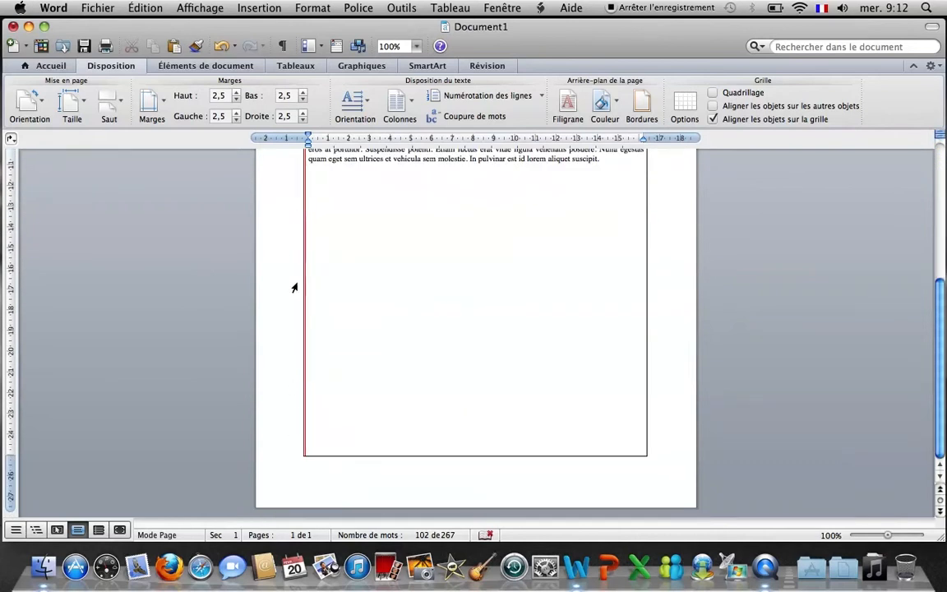
pyautogui.scroll(7, 292, 282)
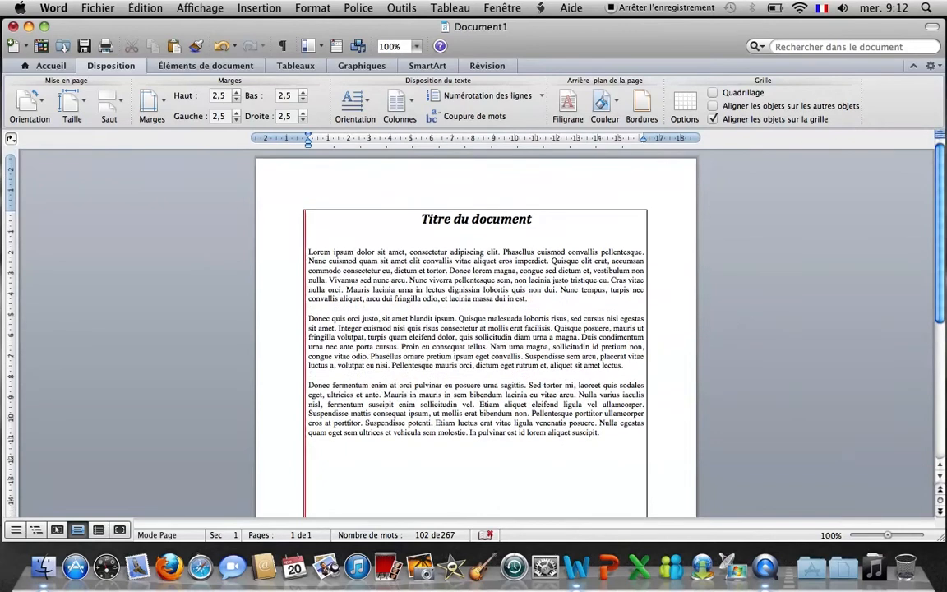
# Remove the page border from the whole document using the Aucun setting
pyautogui.click(640, 102)
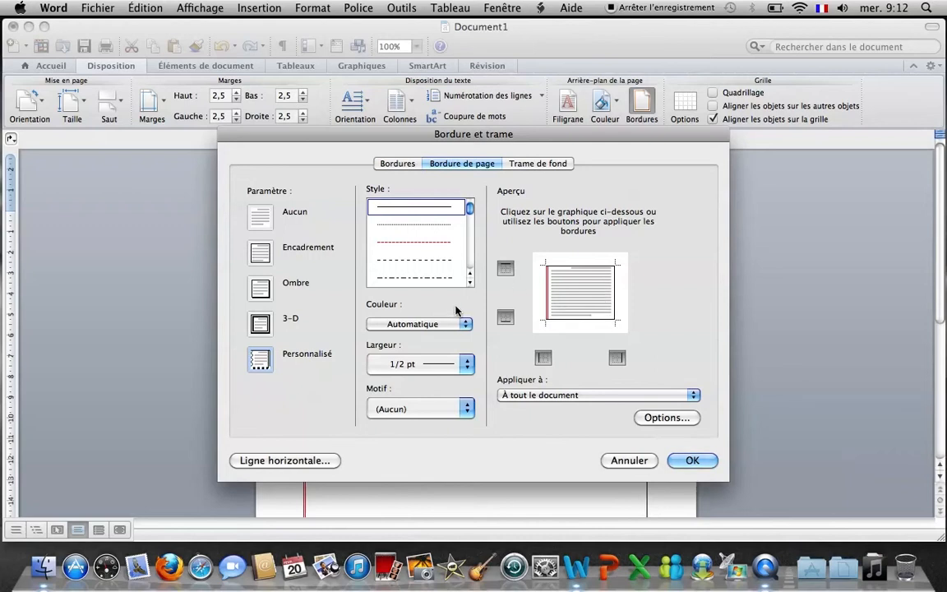
pyautogui.click(592, 398)
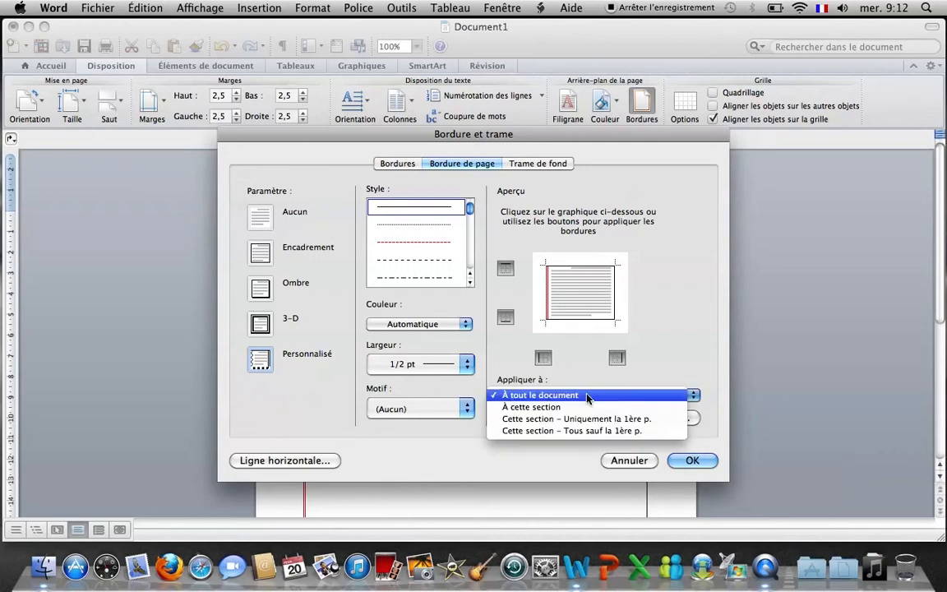
pyautogui.click(670, 356)
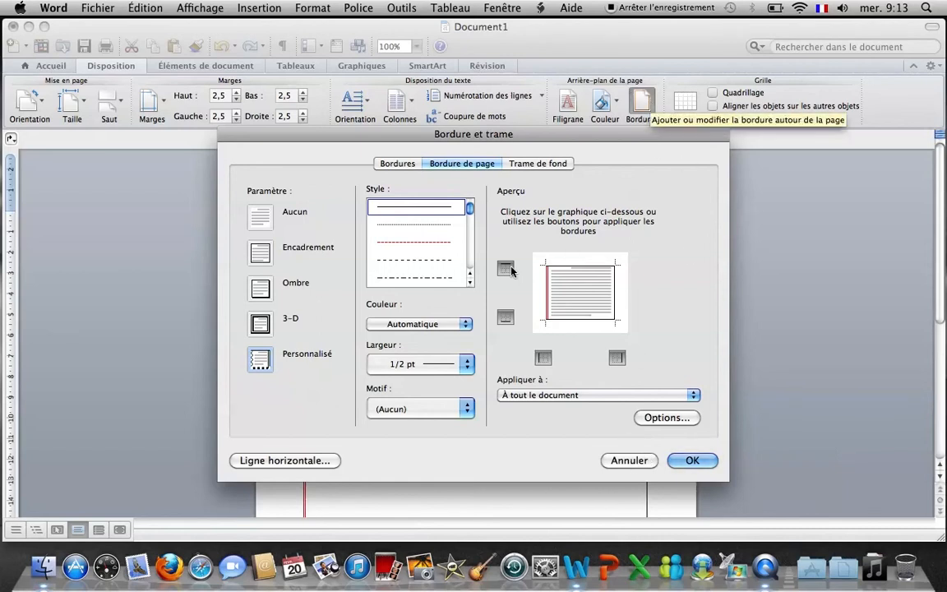
pyautogui.click(267, 223)
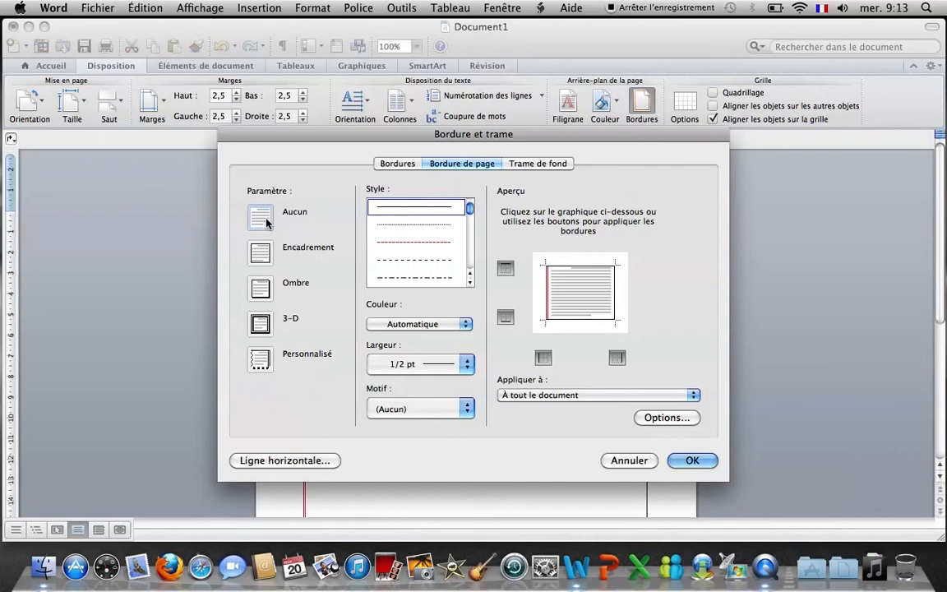
pyautogui.click(698, 461)
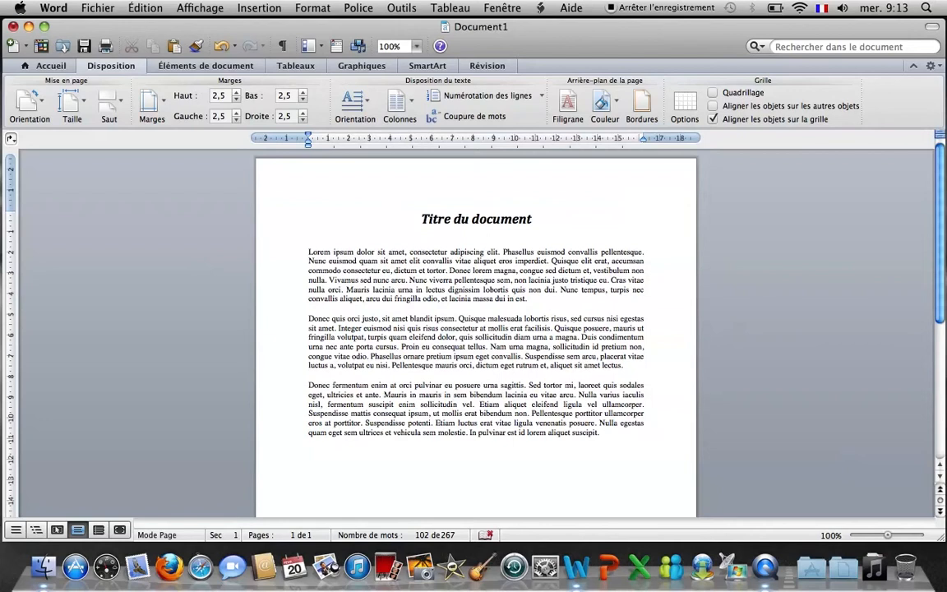
# Add an Extérieure border around the document title's paragraph, and remove it with the Aucun option
pyautogui.moveTo(538, 197); pyautogui.dragTo(394, 201)
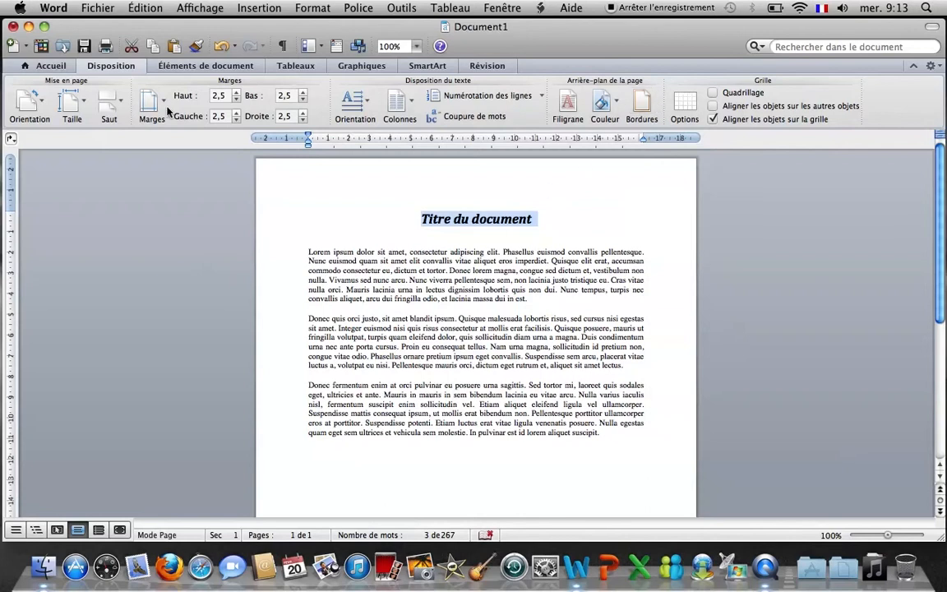
pyautogui.click(56, 66)
pyautogui.click(381, 119)
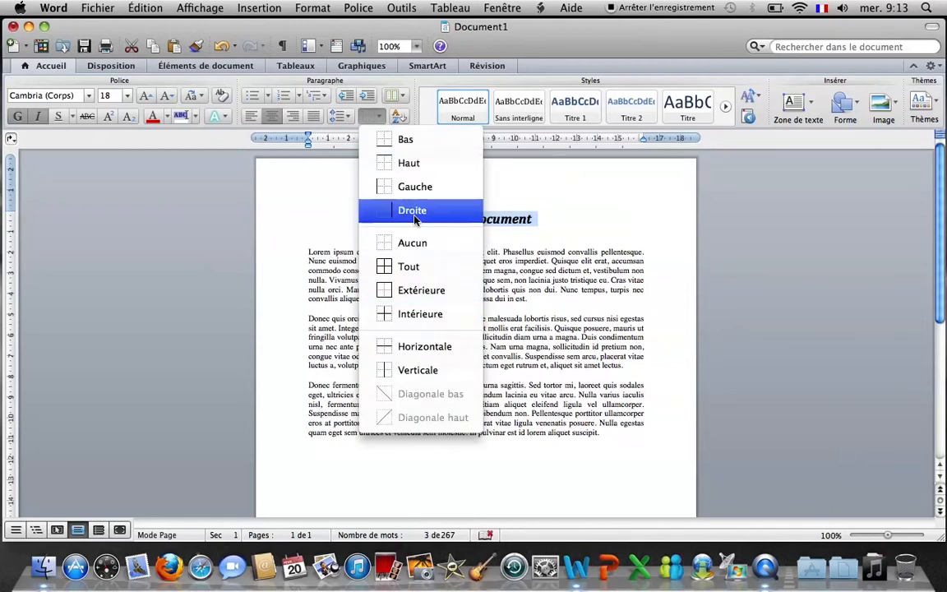
pyautogui.click(409, 293)
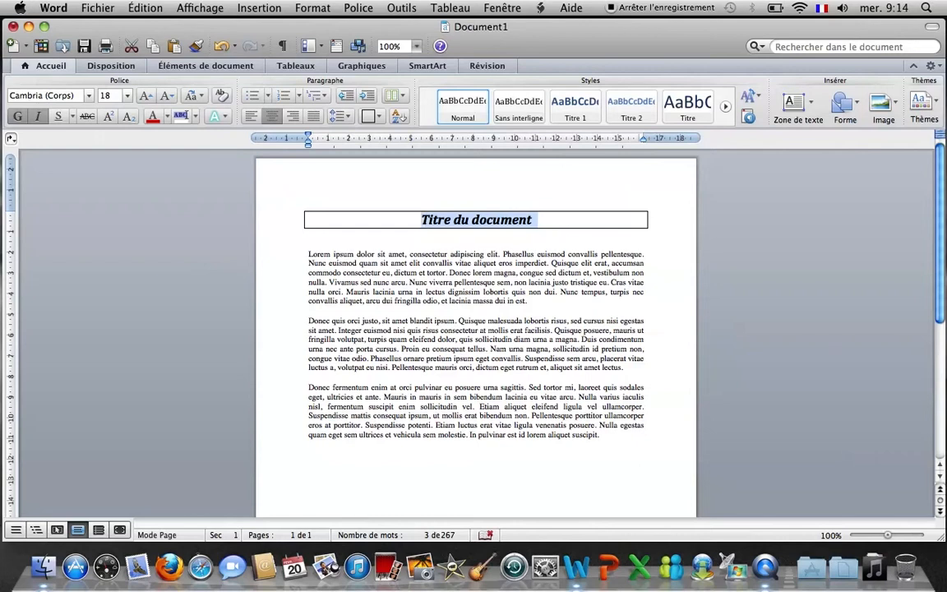
pyautogui.click(379, 121)
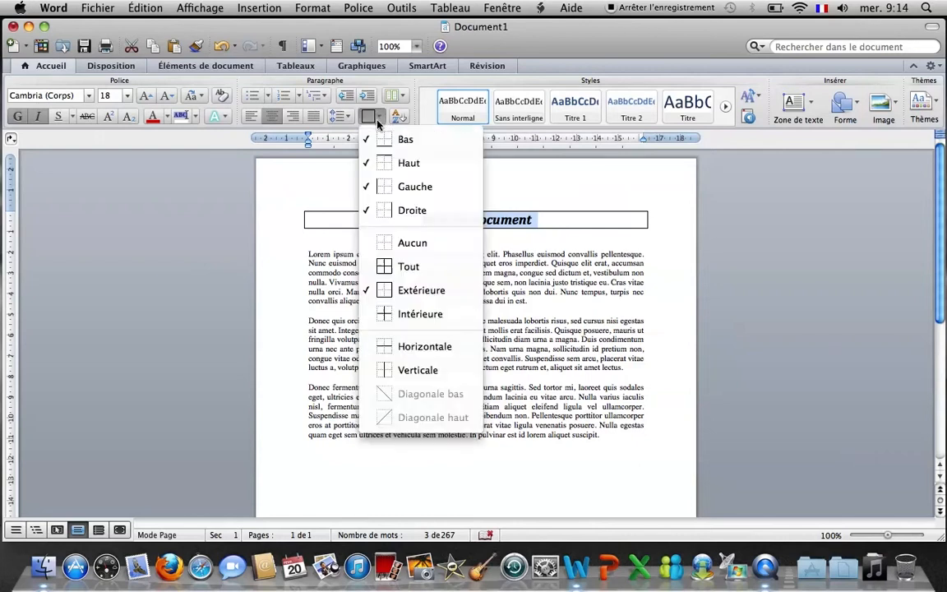
pyautogui.click(394, 238)
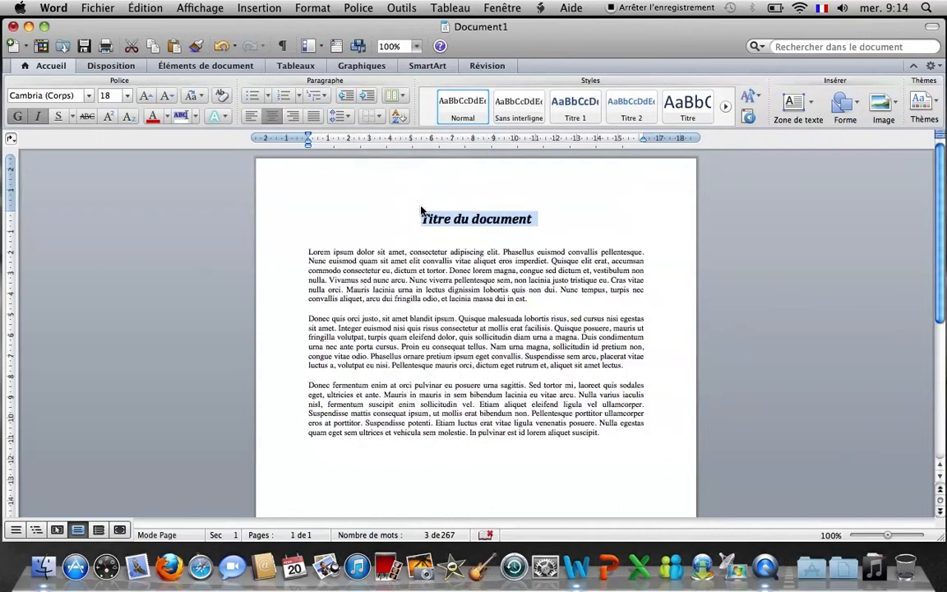
# Apply a 1/2 pt Encadrement border to the document title, limited to Texte, and deselect the title
pyautogui.click(116, 69)
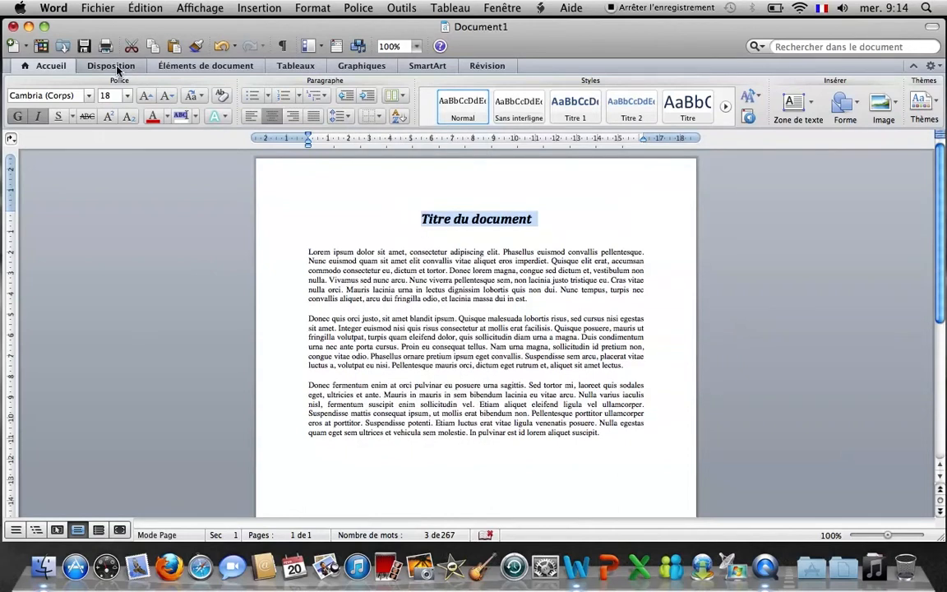
pyautogui.click(644, 115)
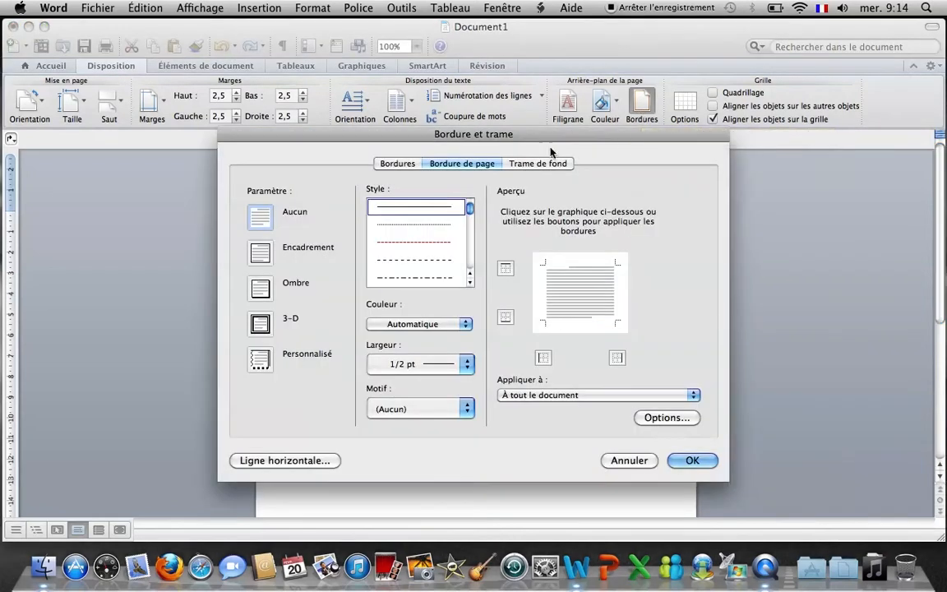
pyautogui.click(398, 163)
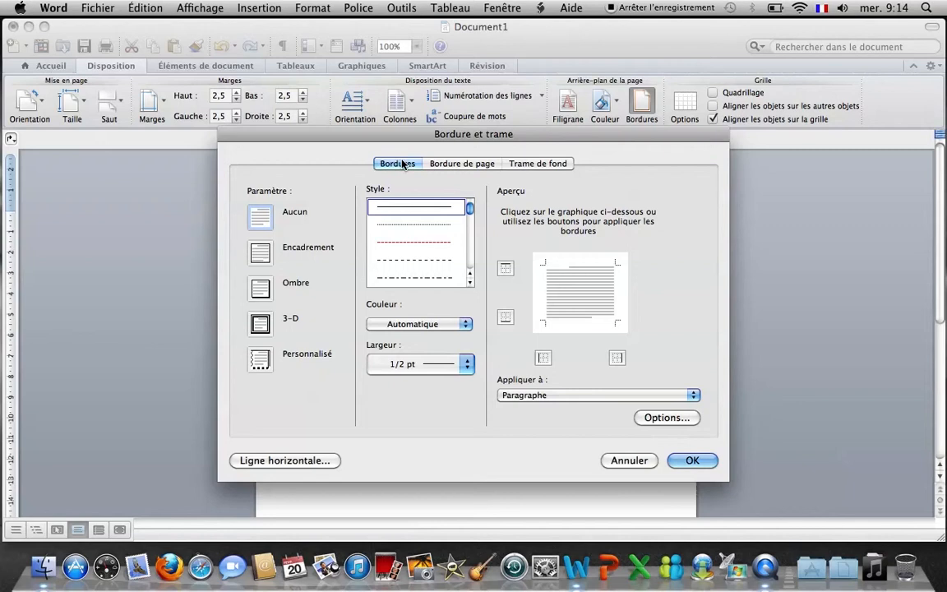
pyautogui.click(261, 252)
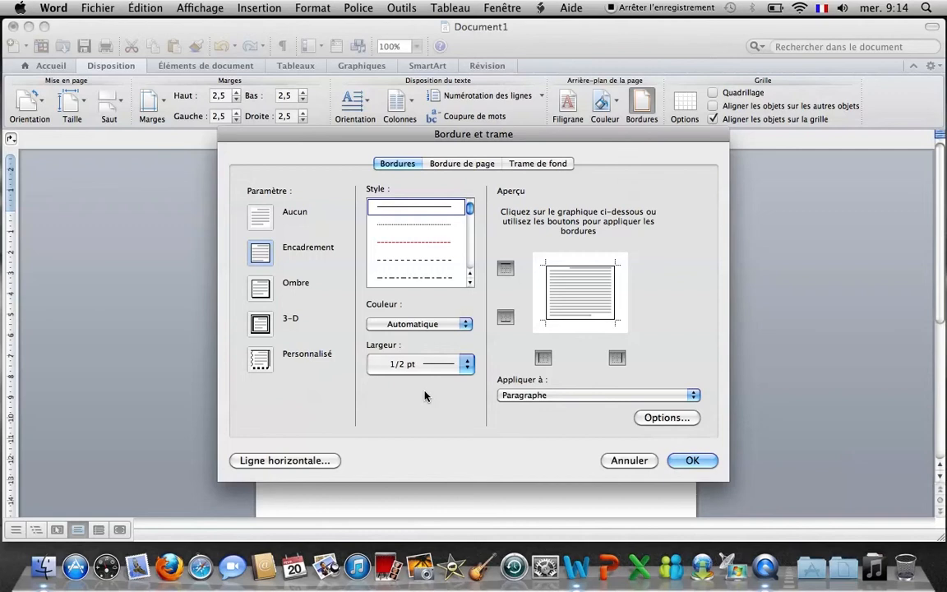
pyautogui.click(543, 400)
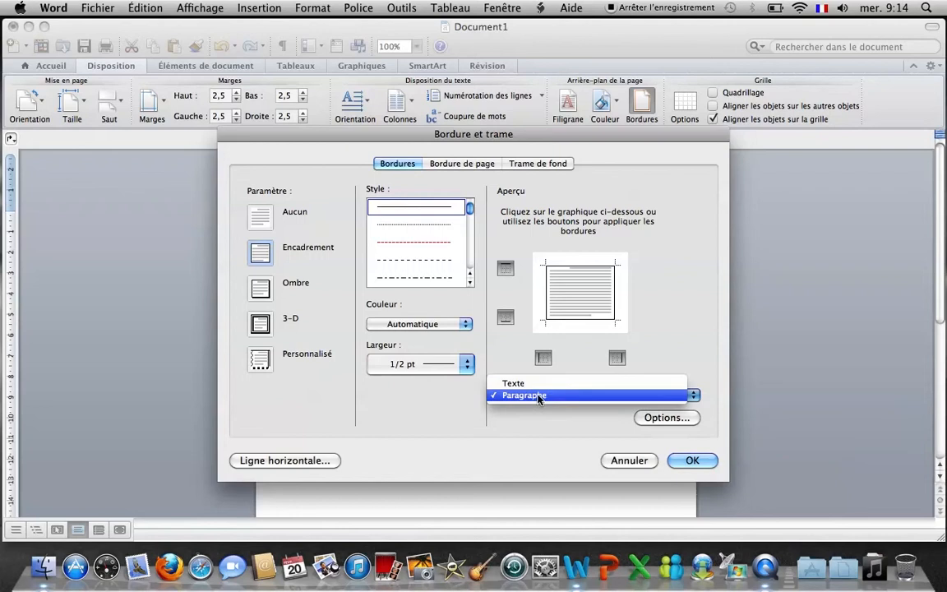
pyautogui.click(518, 383)
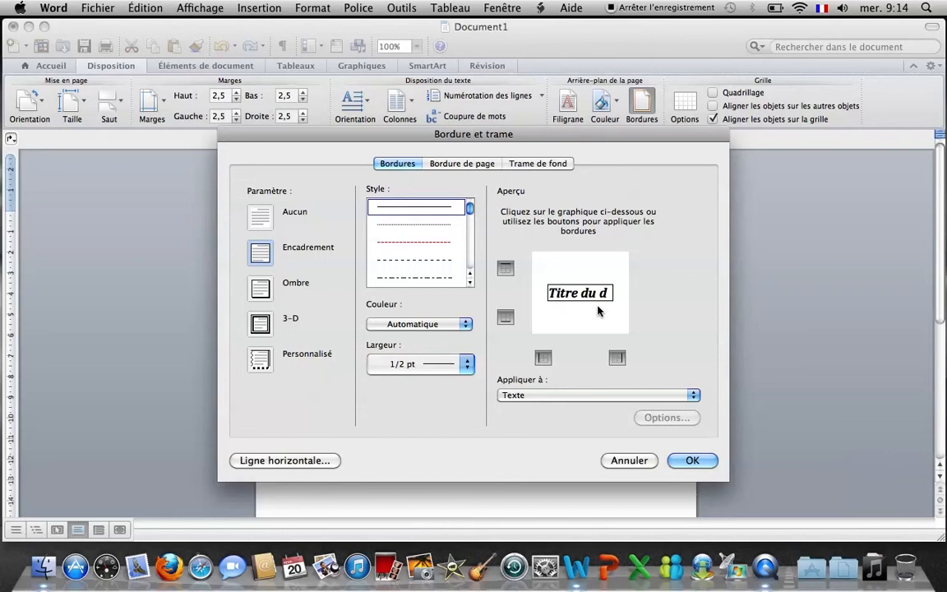
pyautogui.click(689, 462)
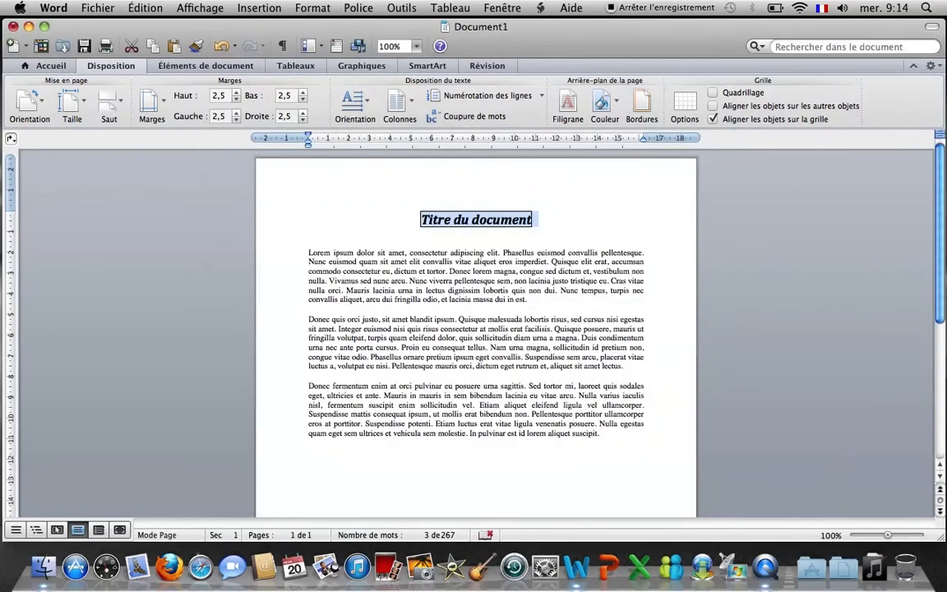
pyautogui.click(643, 337)
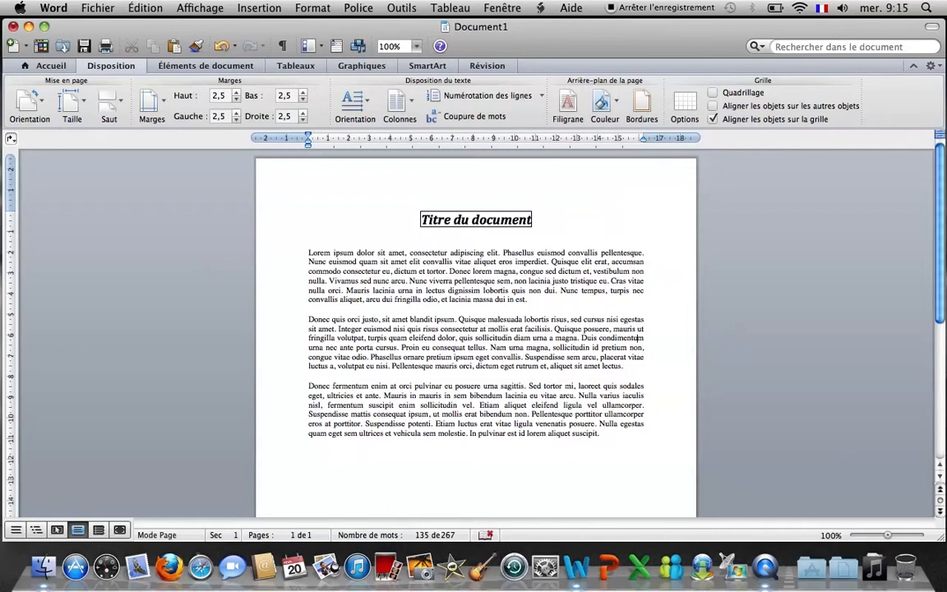
# Try to remove the border around the title text with the Aucun paragraph border option
pyautogui.moveTo(527, 221); pyautogui.dragTo(415, 198)
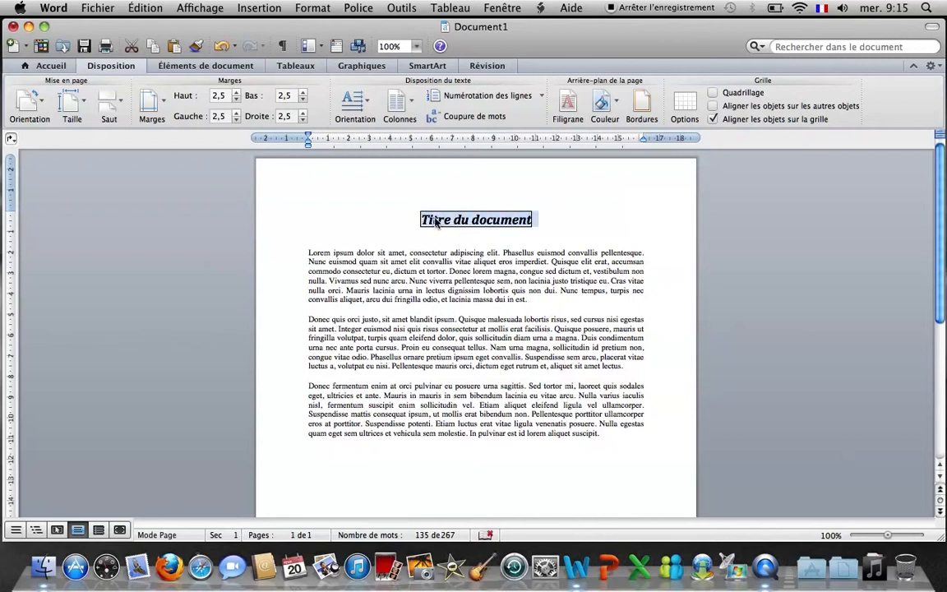
pyautogui.click(49, 66)
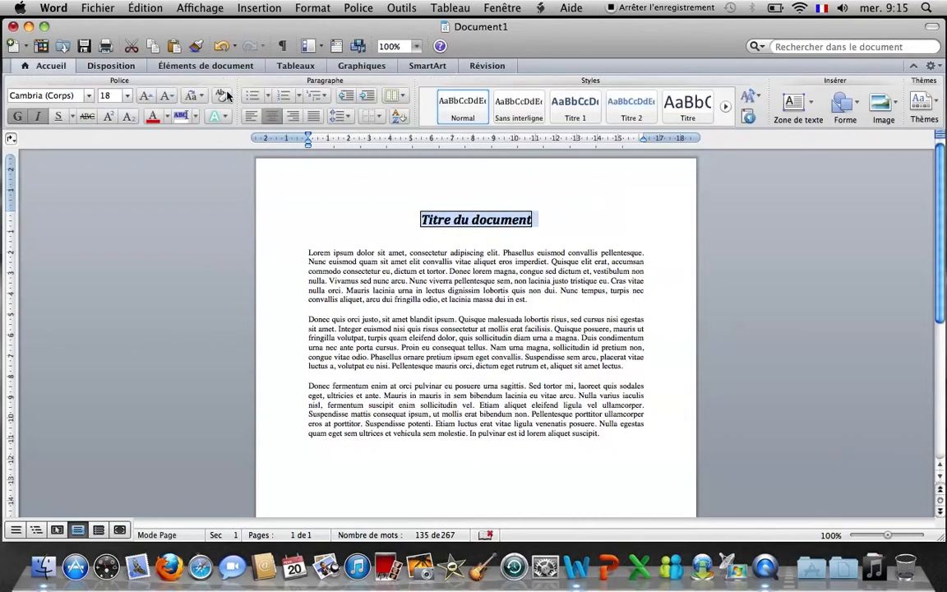
pyautogui.click(372, 119)
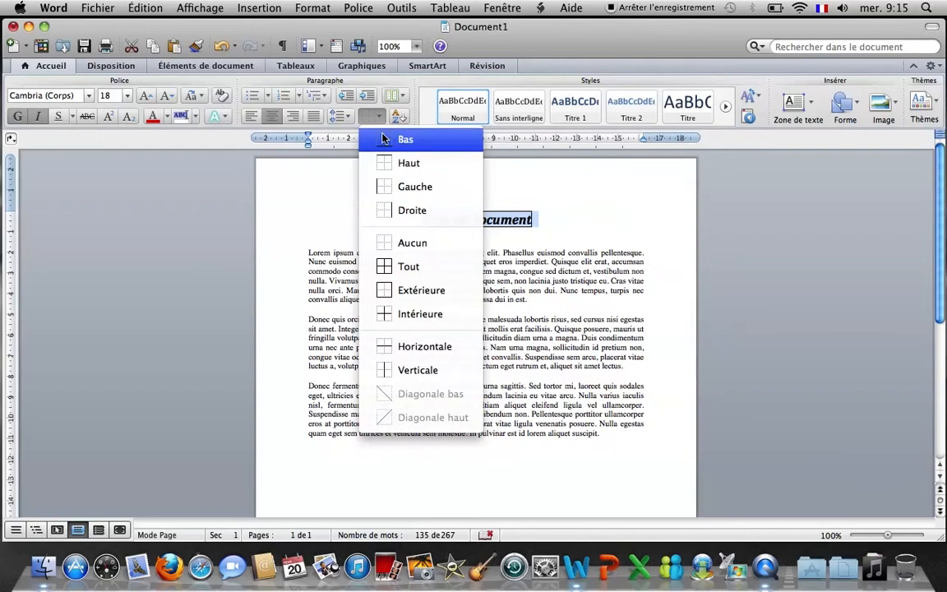
pyautogui.click(394, 240)
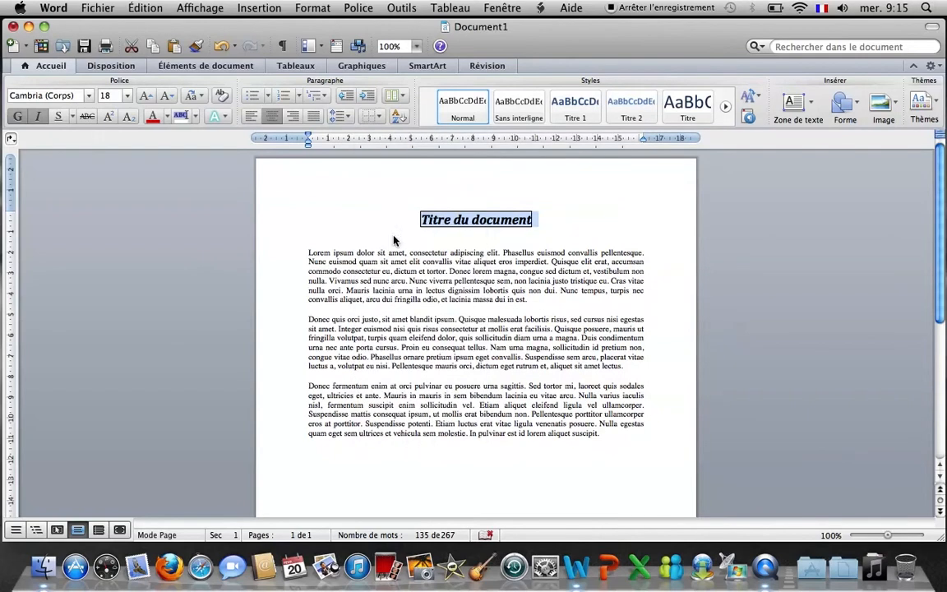
# Remove the border around the document title by applying the Aucun border setting to Texte
pyautogui.click(514, 220)
pyautogui.tripleClick(514, 220)
pyautogui.click(111, 66)
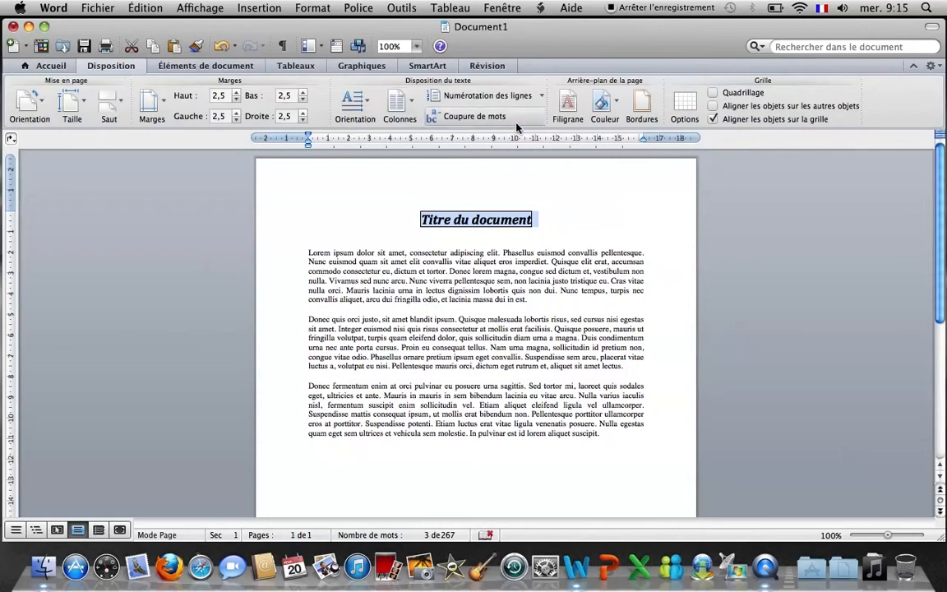
pyautogui.click(650, 105)
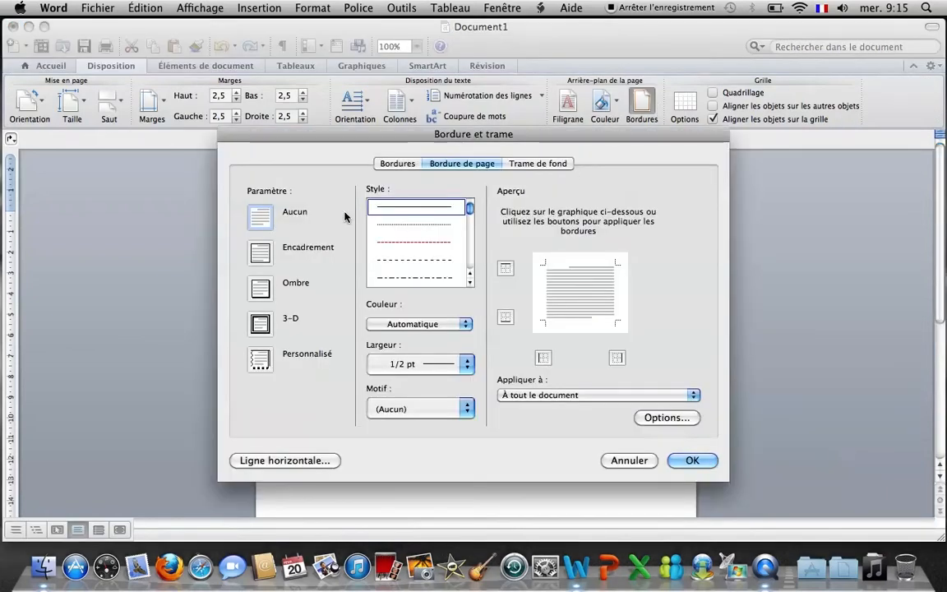
pyautogui.click(391, 167)
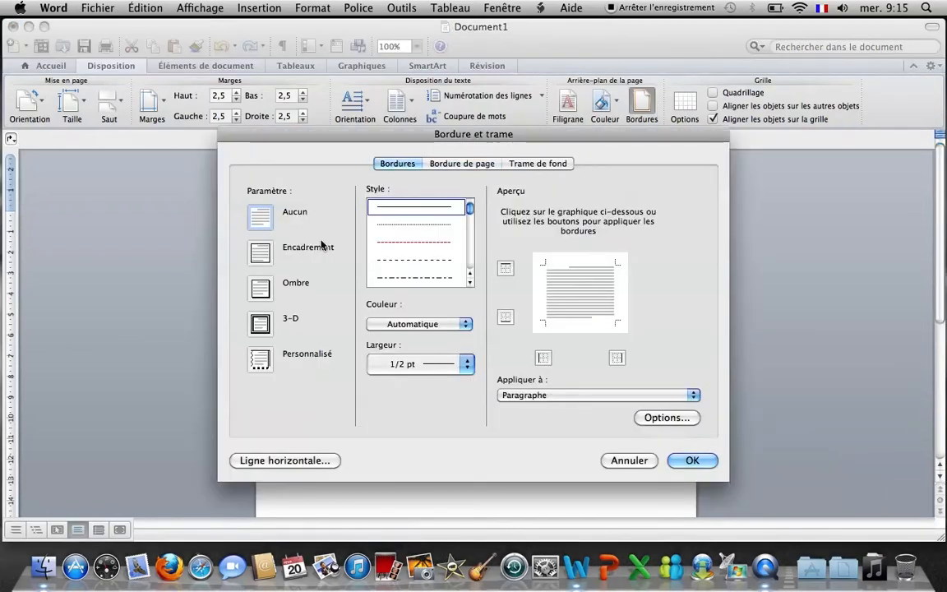
pyautogui.click(551, 395)
pyautogui.click(553, 383)
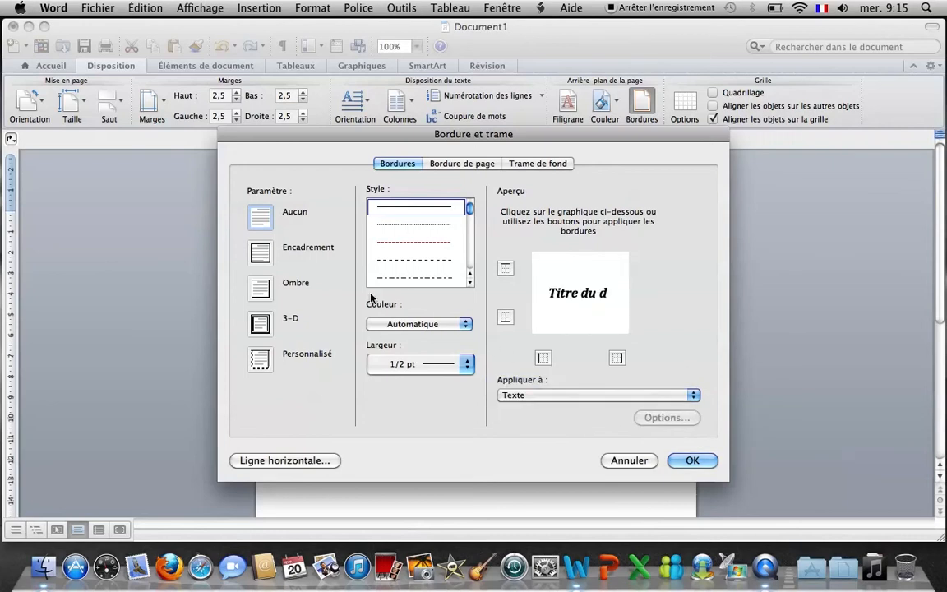
pyautogui.click(692, 461)
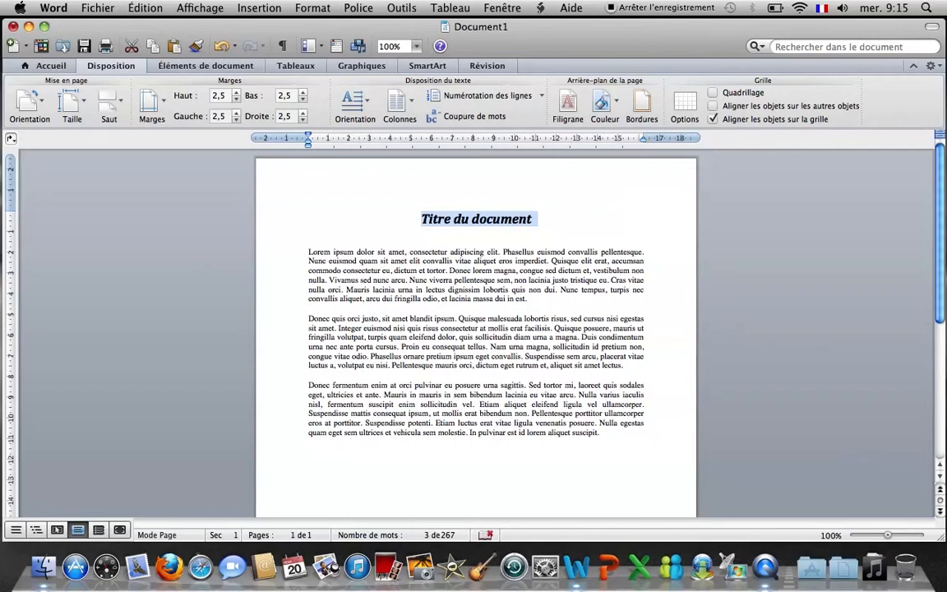
# Apply a 1/2 pt Encadrement border to the document title, with Paragraphe as its scope
pyautogui.click(646, 119)
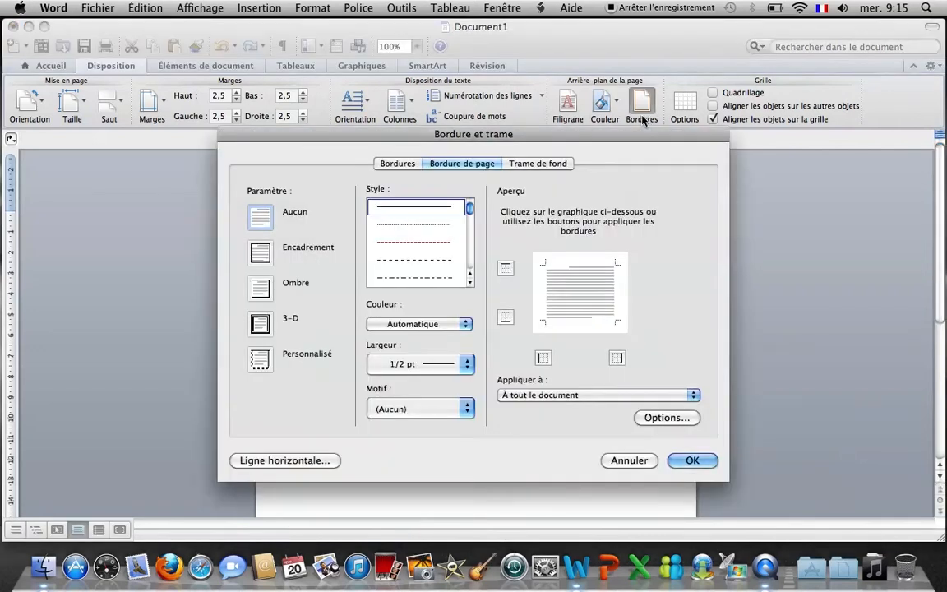
pyautogui.click(403, 164)
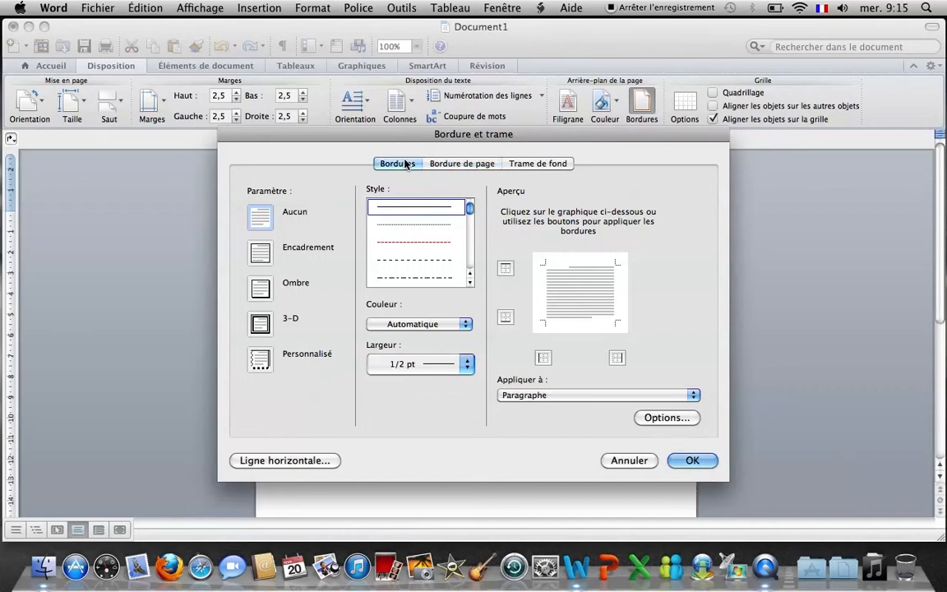
pyautogui.click(260, 252)
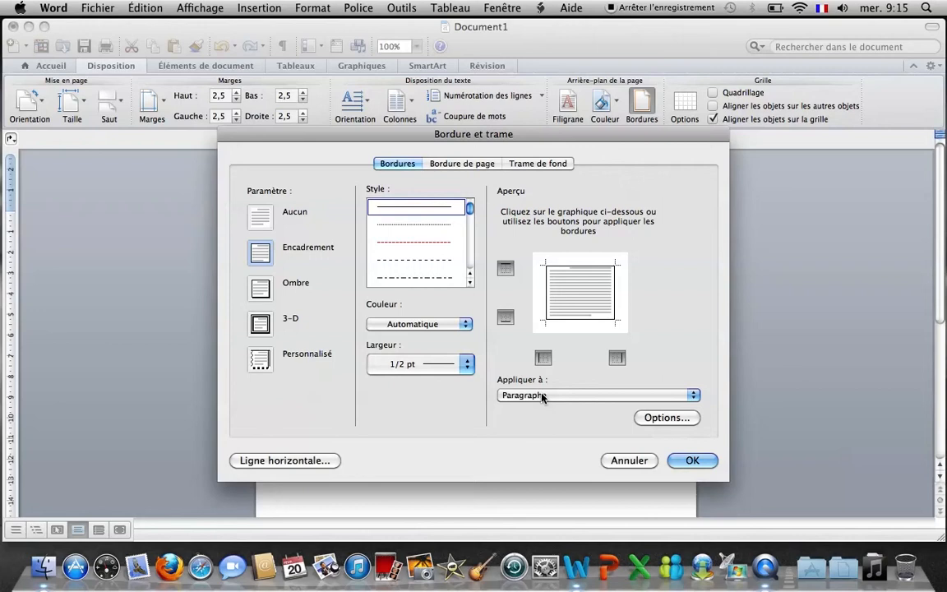
pyautogui.click(697, 461)
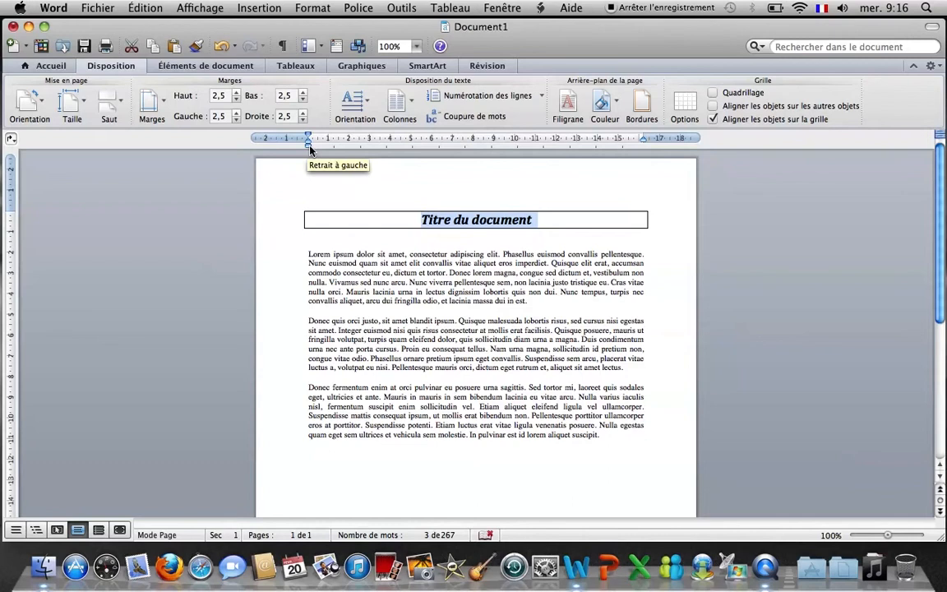
# Narrow the title's bordered box by moving its left indent to about 4 cm and its right indent to about 12 cm on the ruler
pyautogui.moveTo(309, 148)
pyautogui.mouseDown()
pyautogui.moveTo(377, 149)
pyautogui.moveTo(389, 172)
pyautogui.mouseUp()
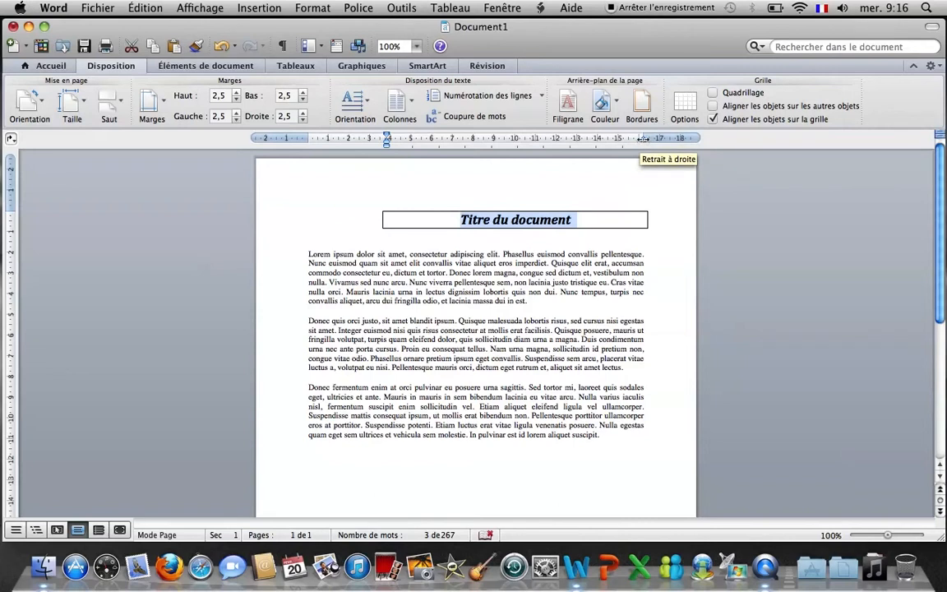
pyautogui.moveTo(644, 139); pyautogui.dragTo(555, 138)
pyautogui.click(529, 301)
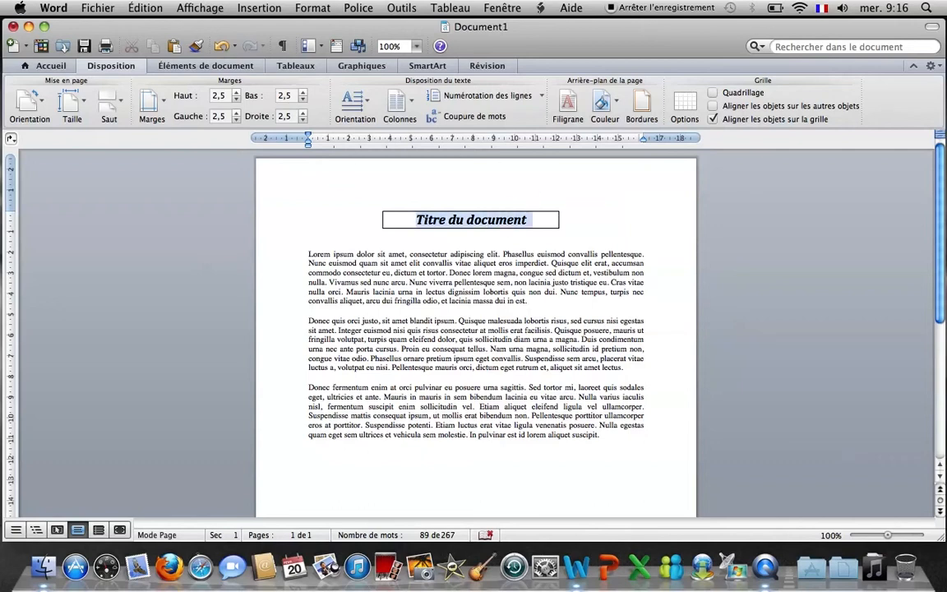
# Set the title box's left indent to about 2.5 cm and its right indent to about 13.75 cm on the ruler, and deselect the title
pyautogui.tripleClick(420, 220)
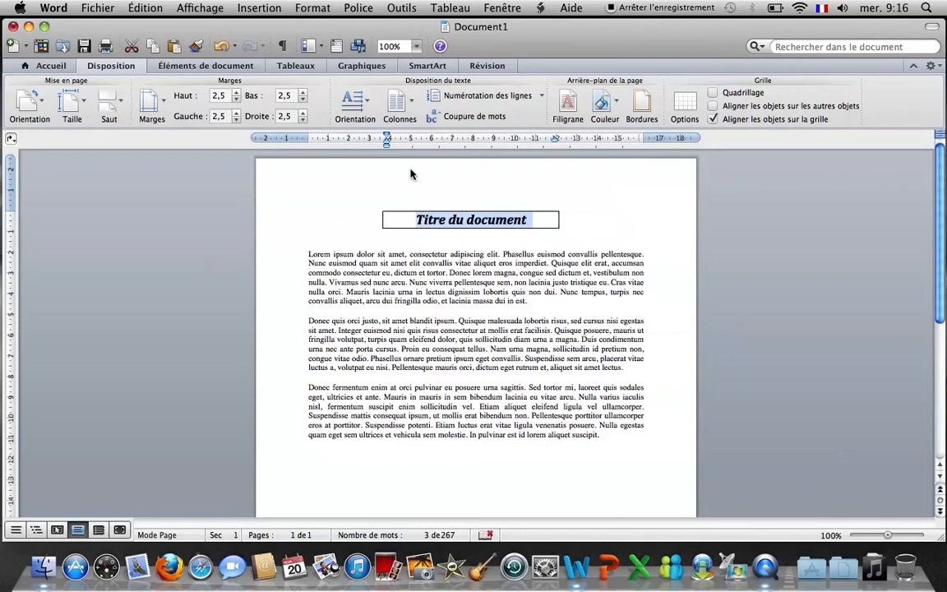
pyautogui.moveTo(386, 146); pyautogui.dragTo(361, 147)
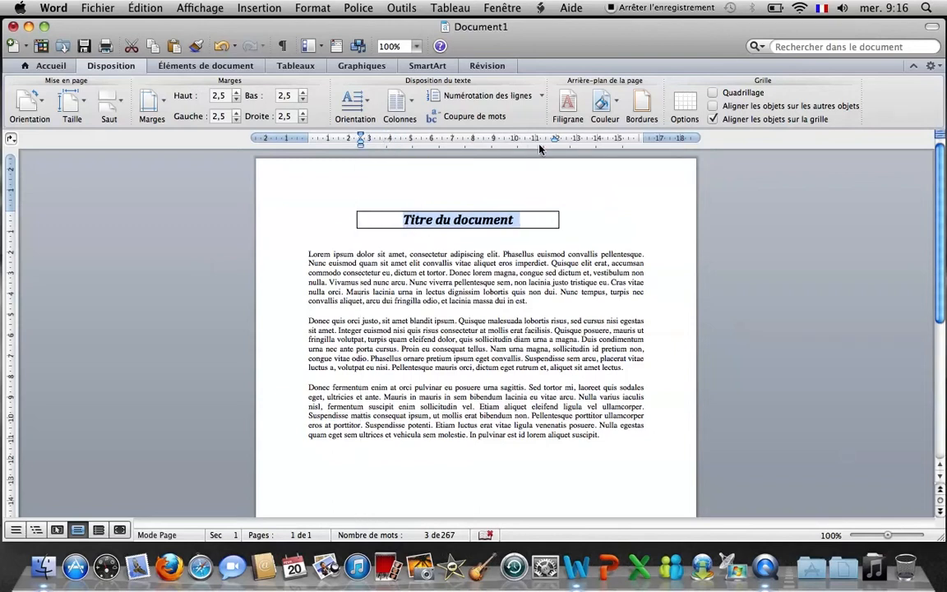
pyautogui.moveTo(556, 141); pyautogui.dragTo(594, 140)
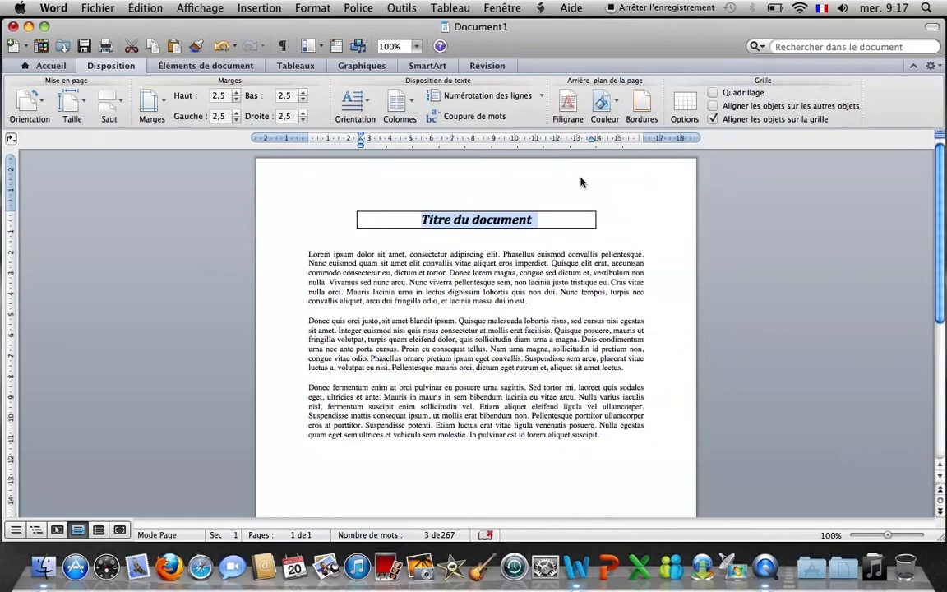
pyautogui.click(541, 263)
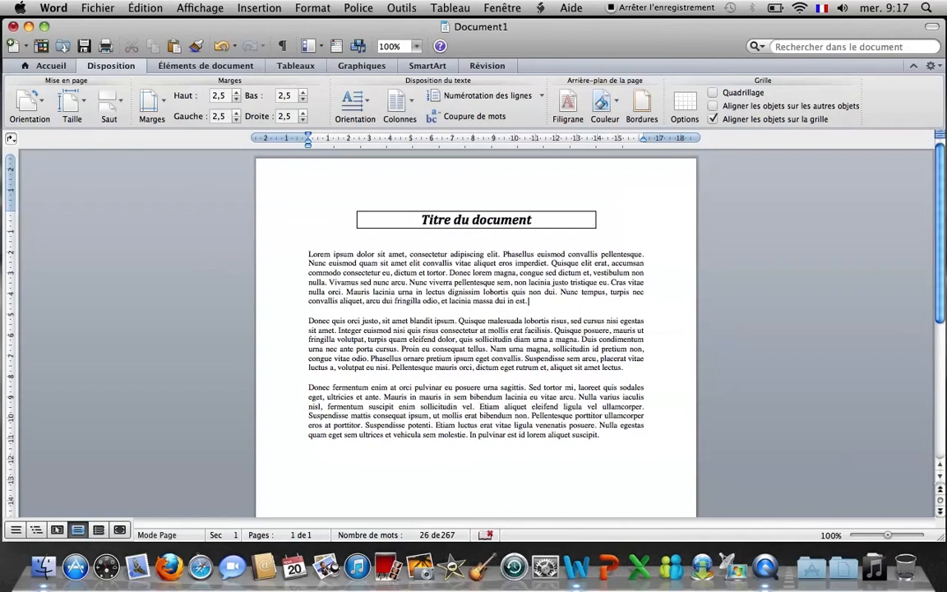
# Apply a 1 pt red dashed Encadrement border to the first body paragraph and deselect it
pyautogui.moveTo(528, 301); pyautogui.dragTo(301, 248)
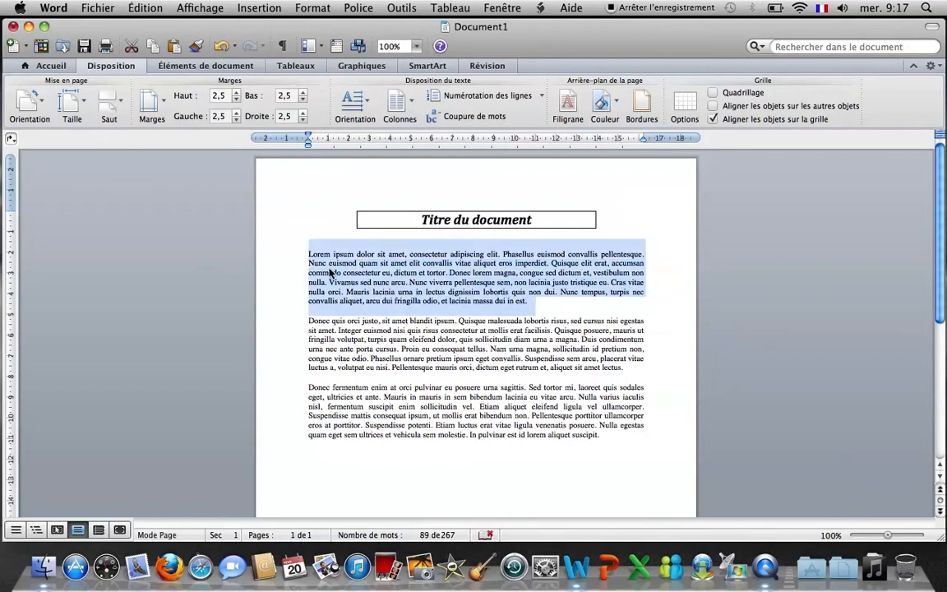
pyautogui.click(638, 102)
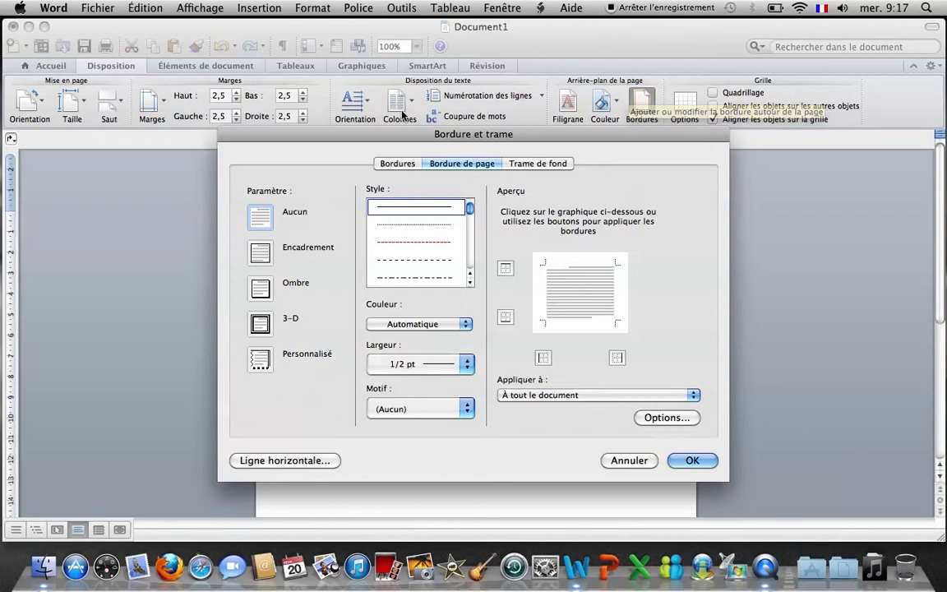
pyautogui.click(398, 165)
pyautogui.click(262, 262)
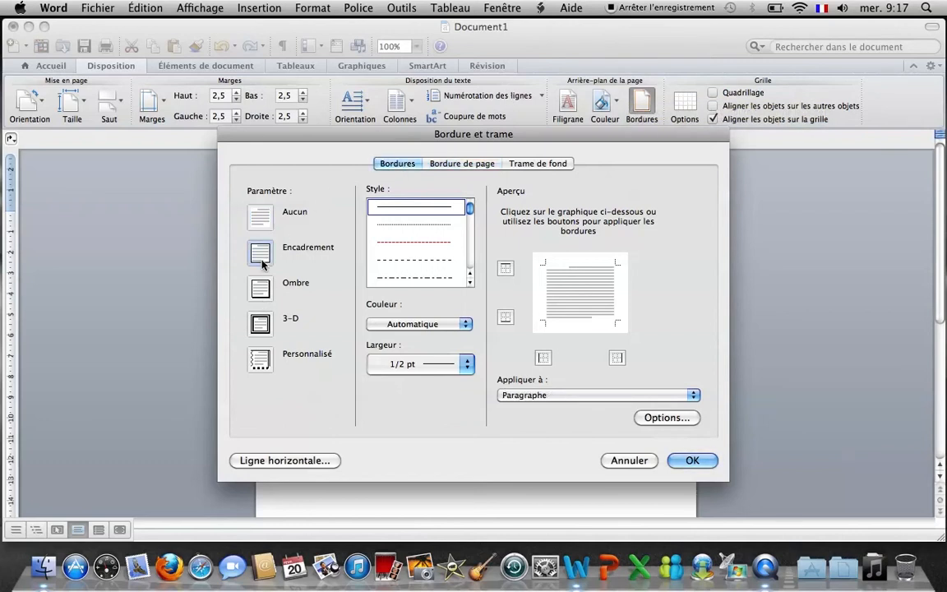
pyautogui.click(442, 244)
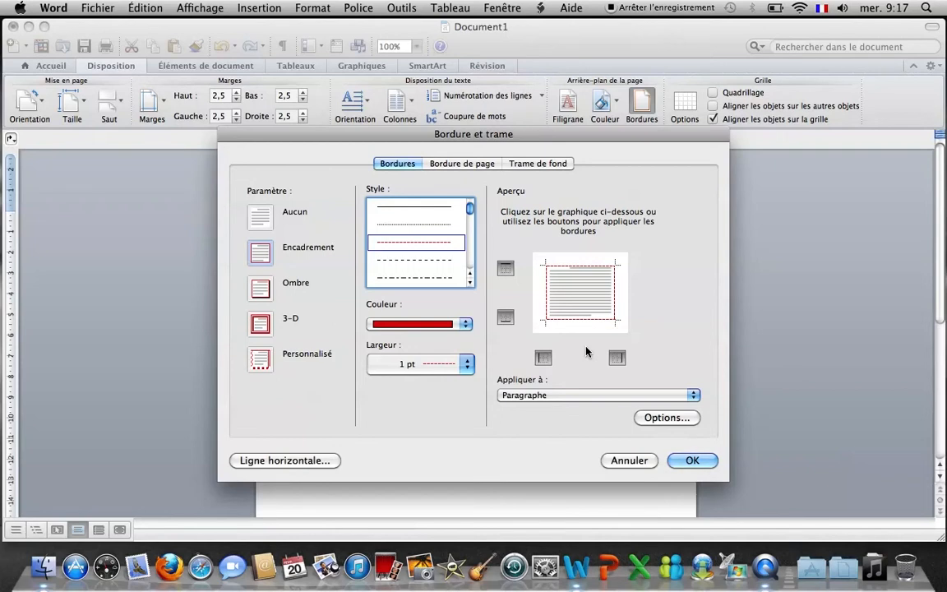
pyautogui.click(695, 463)
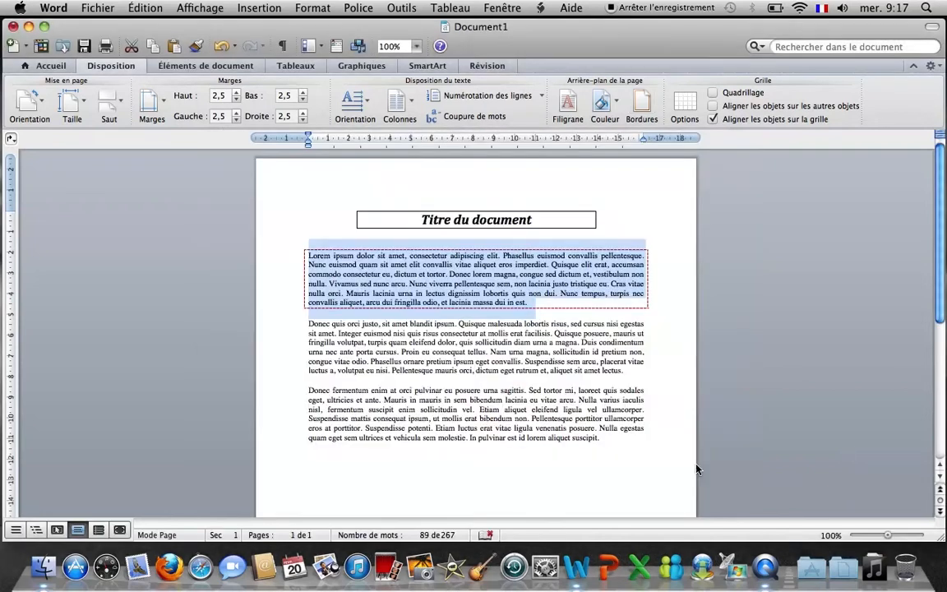
pyautogui.click(611, 324)
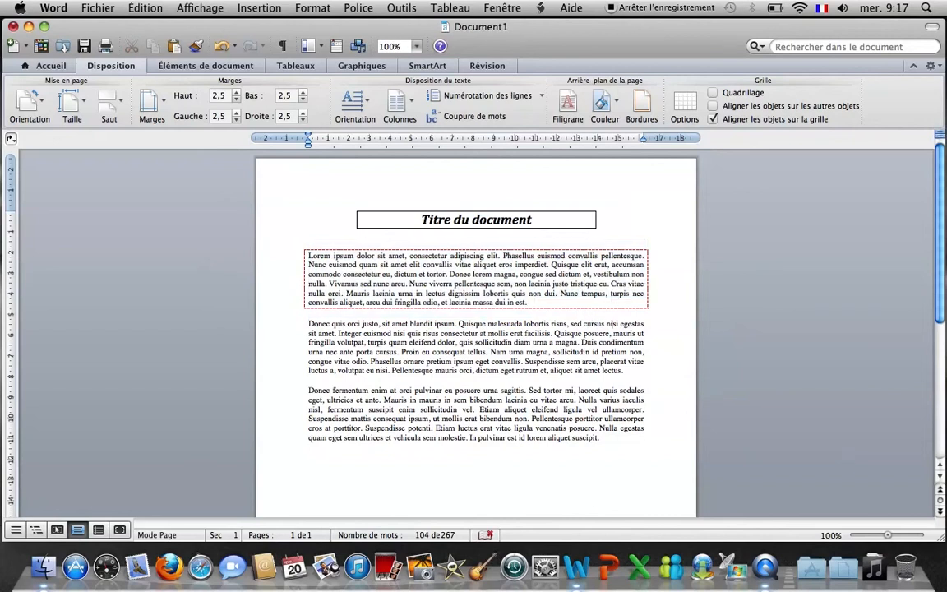
# Choose Jaune as the Trame de fond fill for the first body paragraph, dismissing the custom colour picker without a change
pyautogui.moveTo(528, 302); pyautogui.dragTo(310, 255)
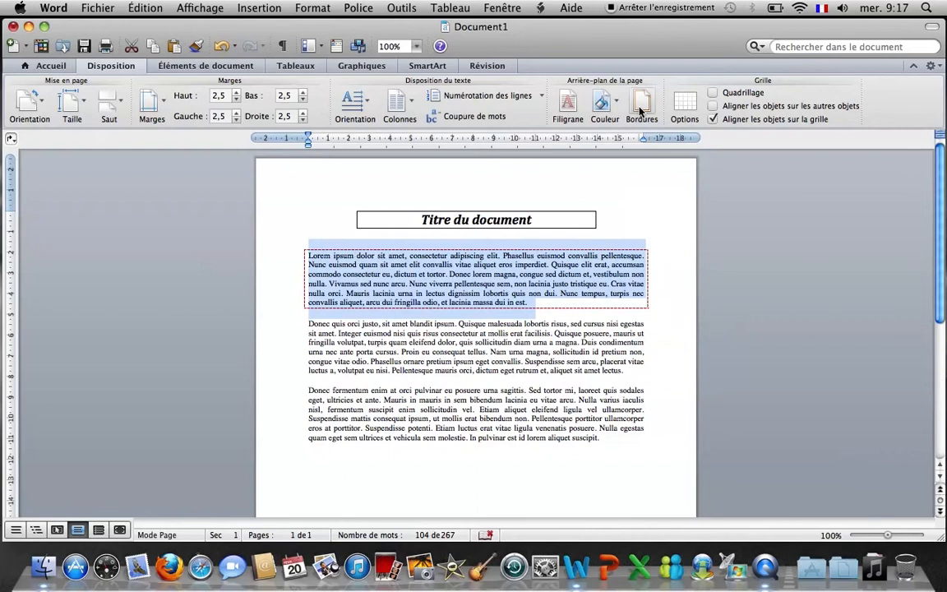
pyautogui.click(642, 103)
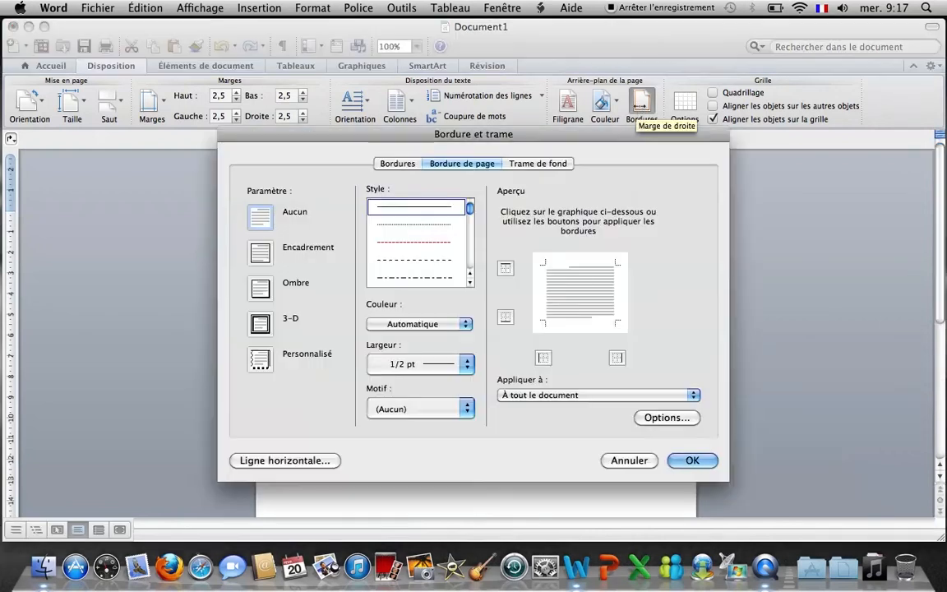
pyautogui.click(542, 163)
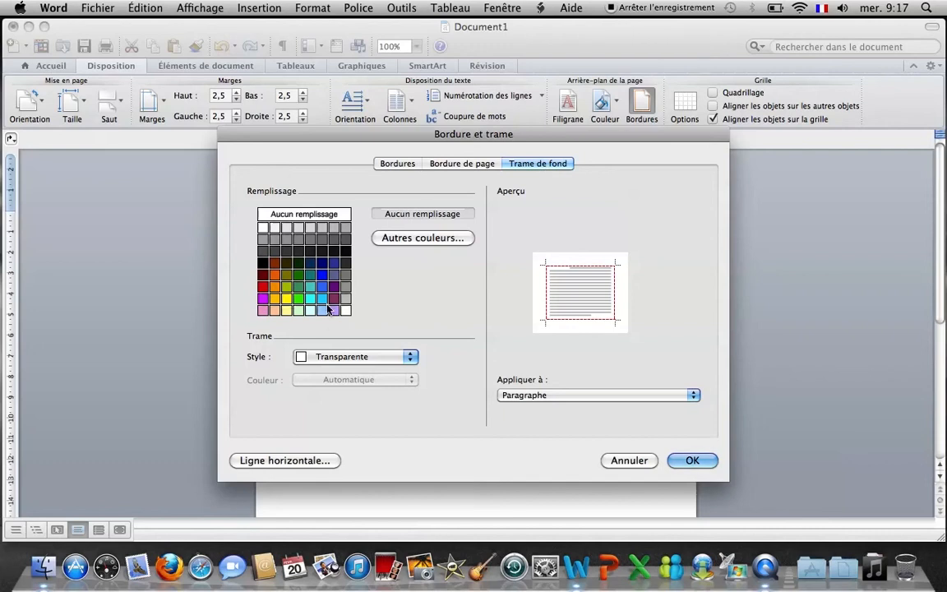
pyautogui.click(288, 298)
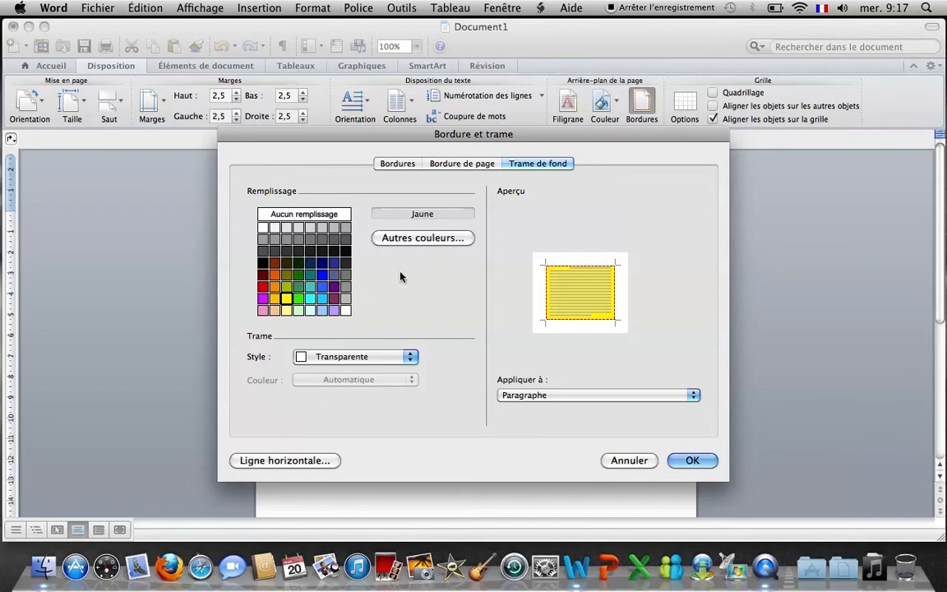
pyautogui.click(417, 239)
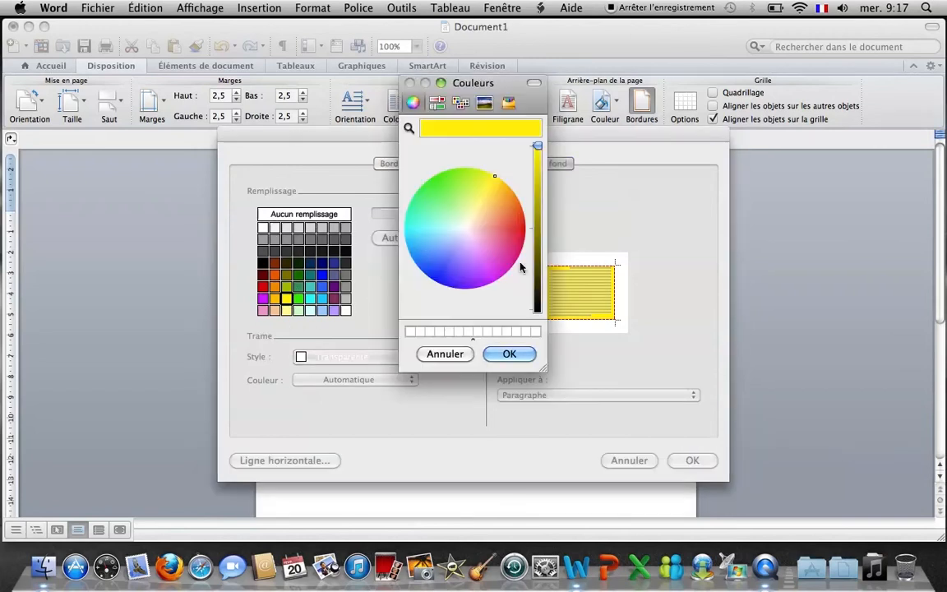
pyautogui.click(453, 356)
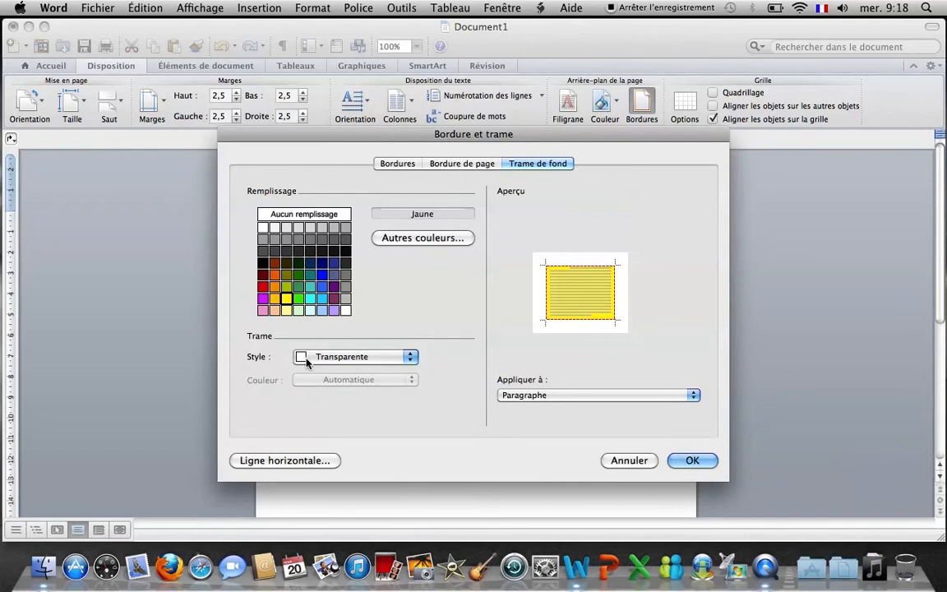
# Try the 25% and Pleine (100 %) pattern styles on the paragraph shading, and return the style to Transparente
pyautogui.click(410, 359)
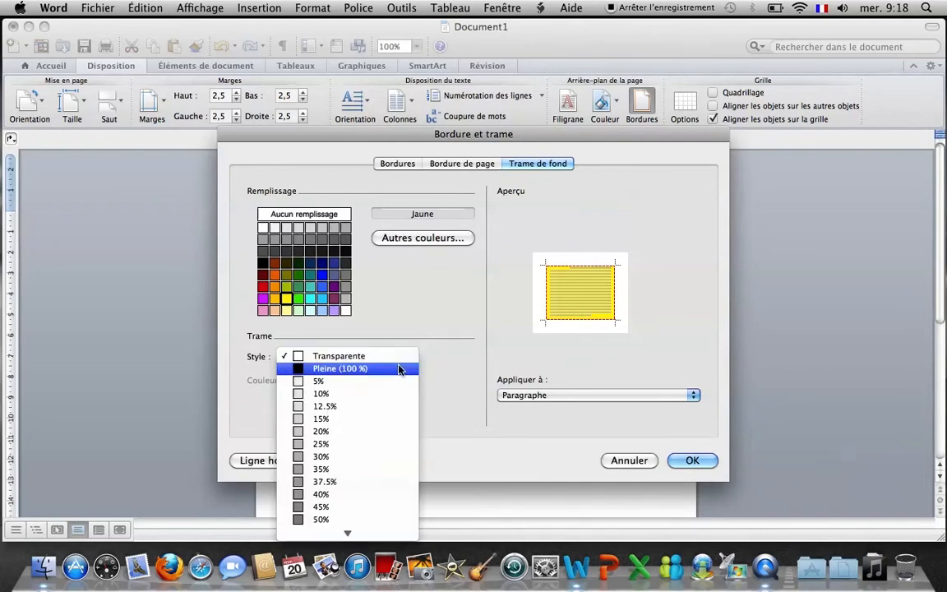
pyautogui.click(364, 452)
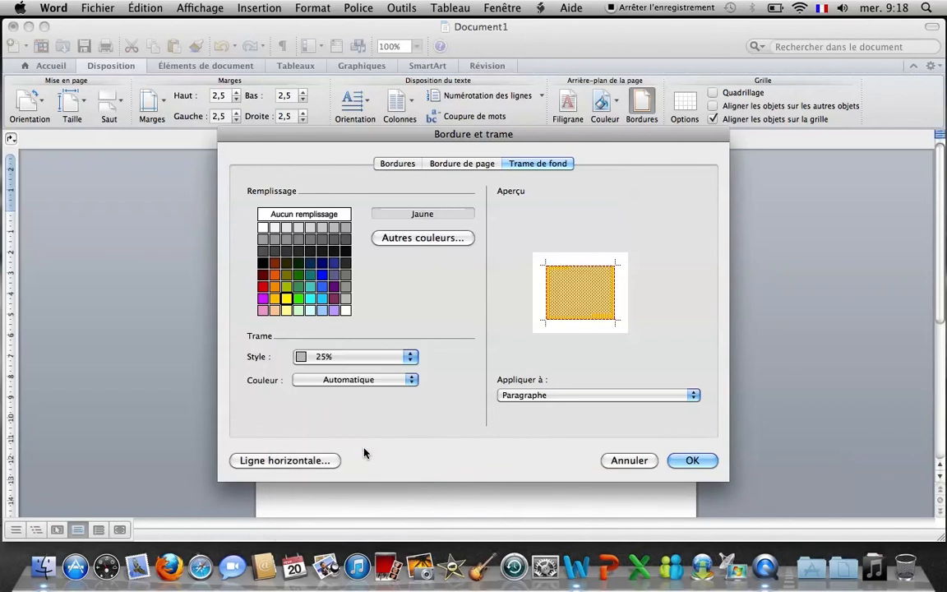
pyautogui.click(407, 359)
pyautogui.click(383, 268)
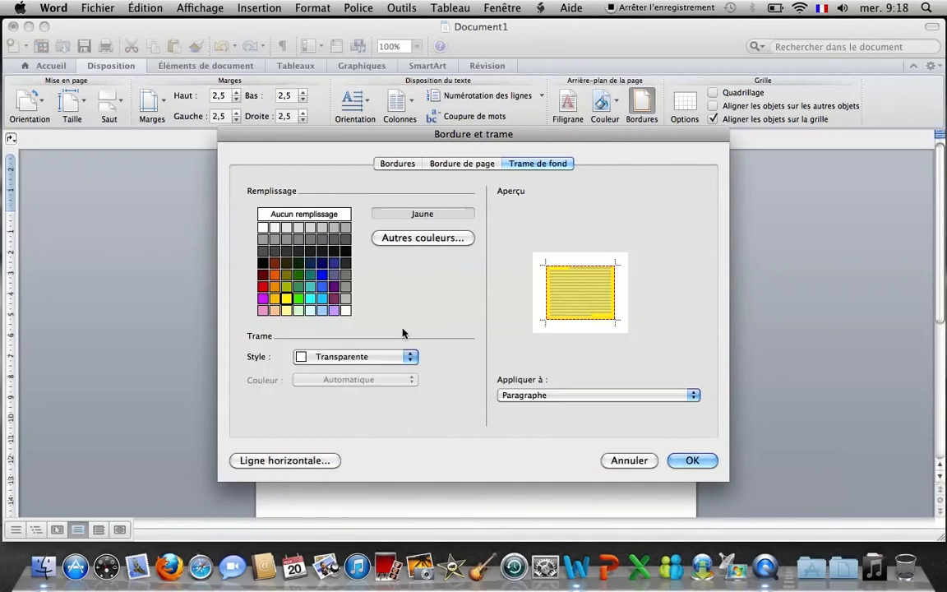
pyautogui.click(393, 358)
pyautogui.click(388, 369)
pyautogui.click(393, 356)
pyautogui.click(383, 347)
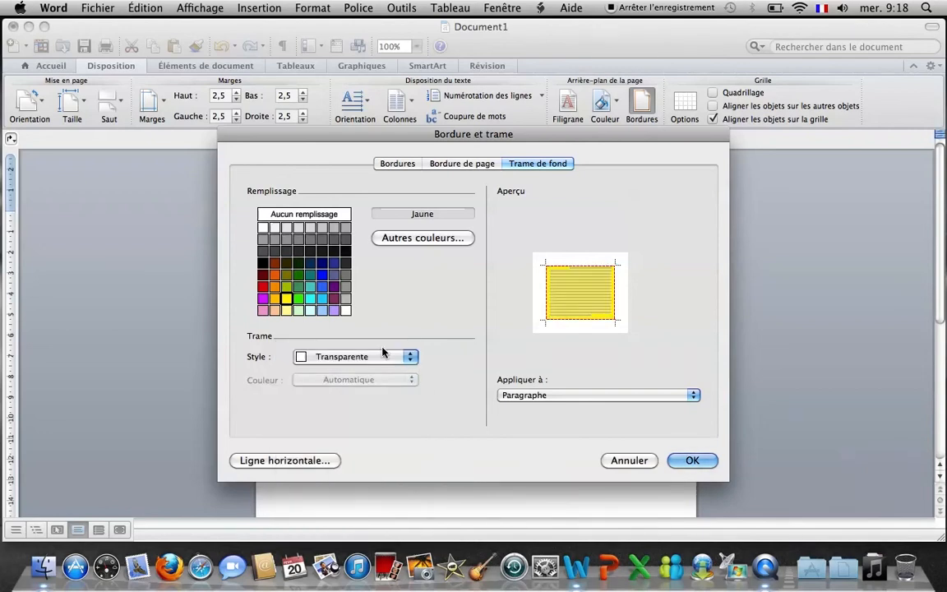
# Apply the chosen shading to the first body paragraph and deselect it
pyautogui.click(692, 461)
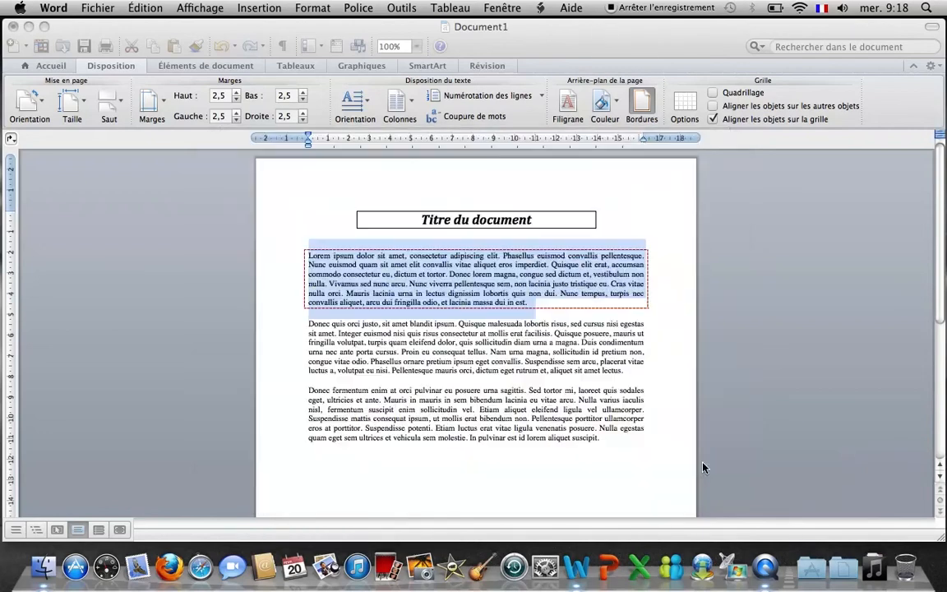
pyautogui.click(601, 391)
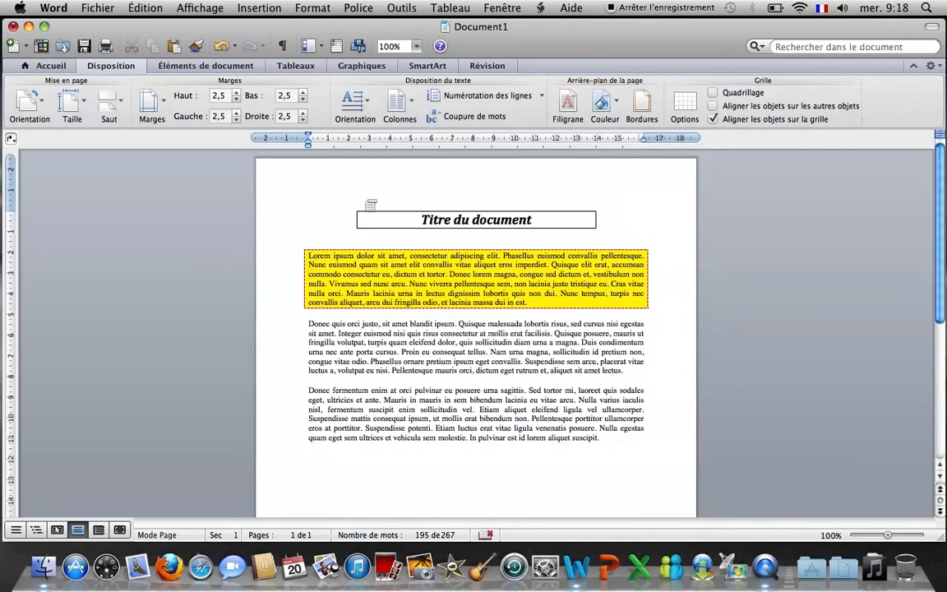
# Apply a Cyan Trame de fond fill to the "Titre du document" title paragraph and deselect it
pyautogui.moveTo(534, 221); pyautogui.dragTo(417, 214)
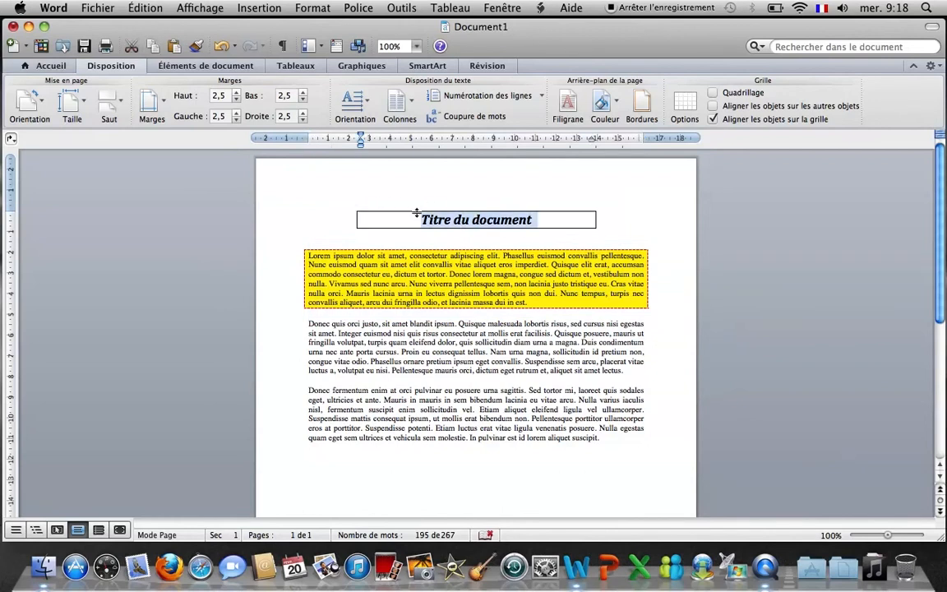
pyautogui.click(646, 115)
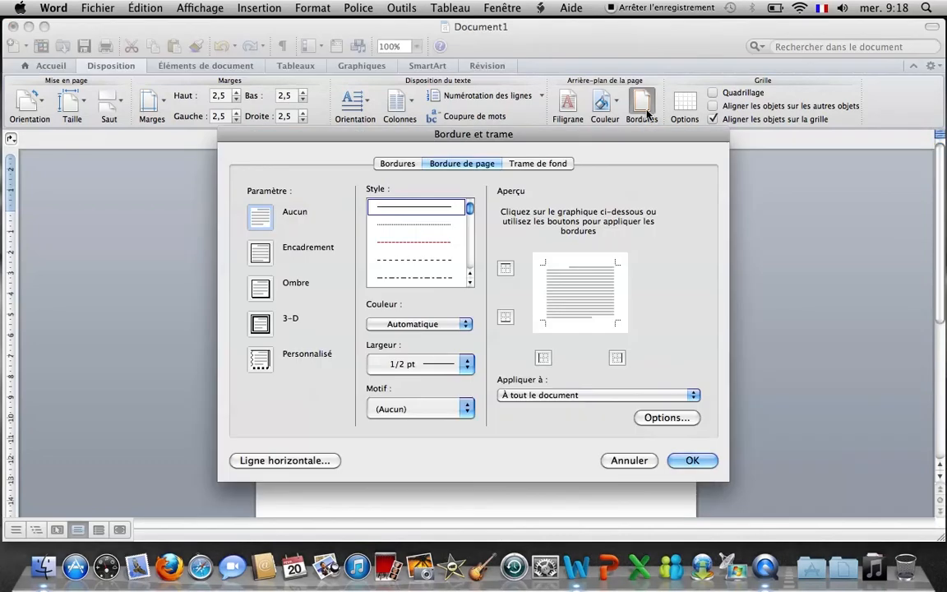
pyautogui.click(547, 163)
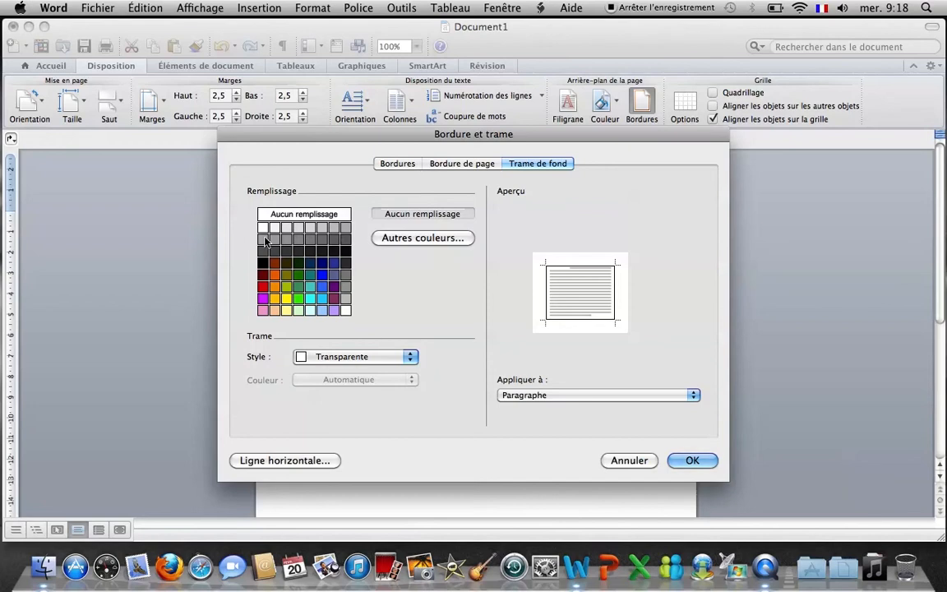
pyautogui.click(313, 300)
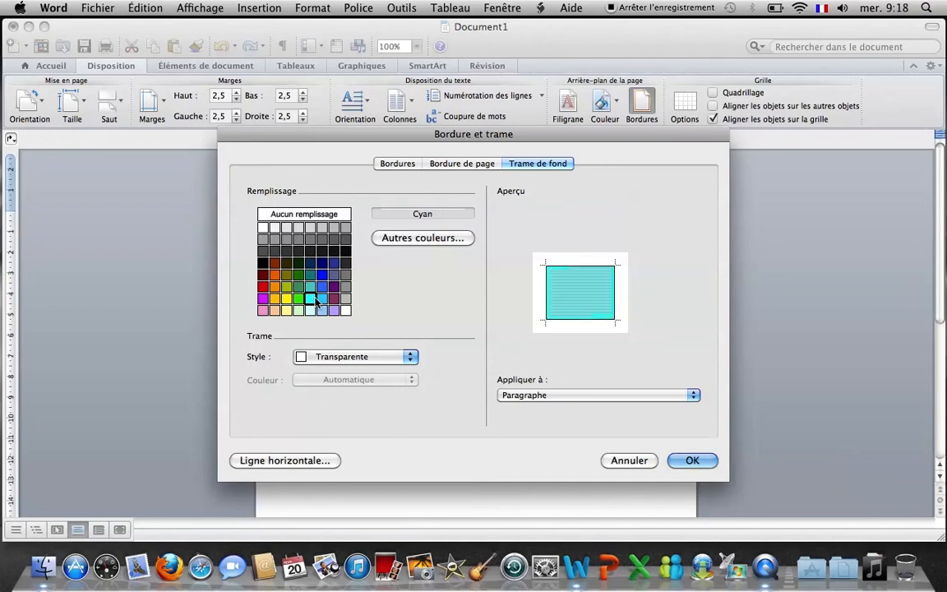
pyautogui.click(689, 461)
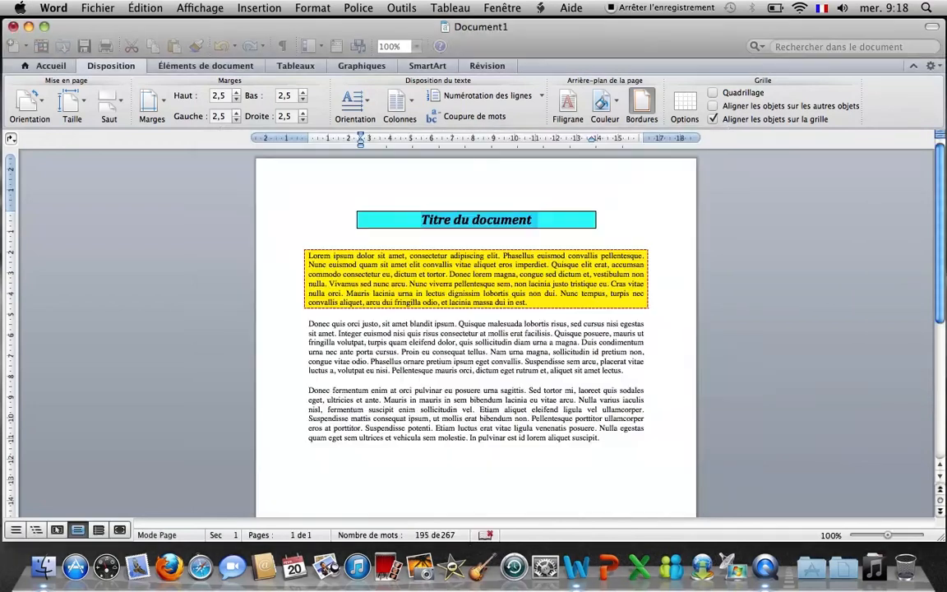
pyautogui.click(593, 342)
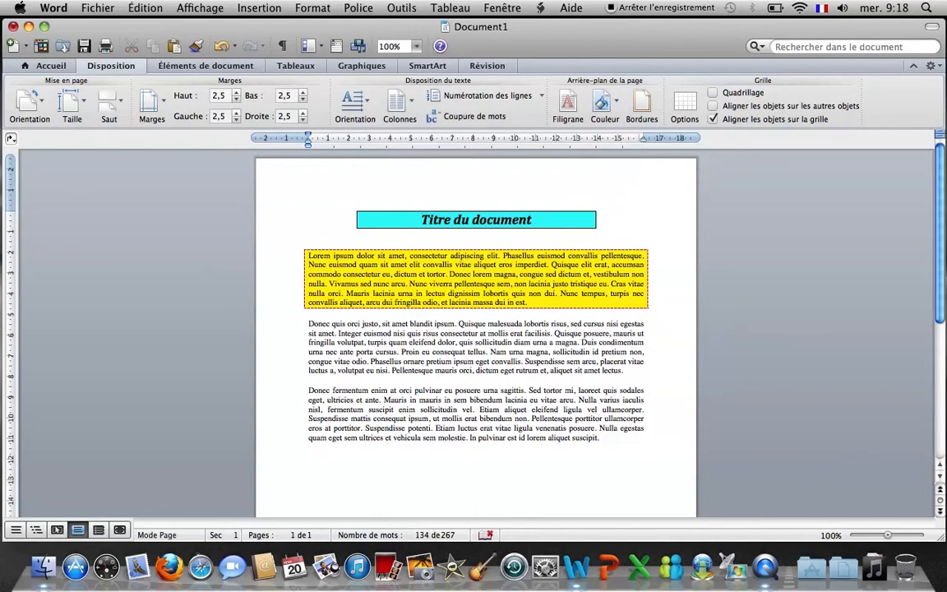
# Remove the yellow shading from the first body paragraph by setting its fill to Aucun remplissage, and deselect it
pyautogui.moveTo(530, 303); pyautogui.dragTo(313, 260)
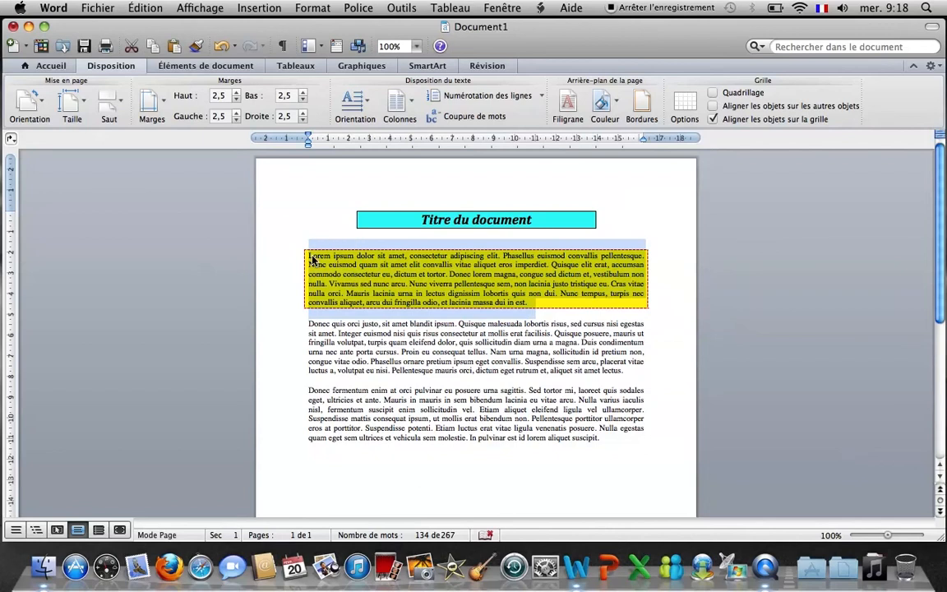
pyautogui.click(639, 112)
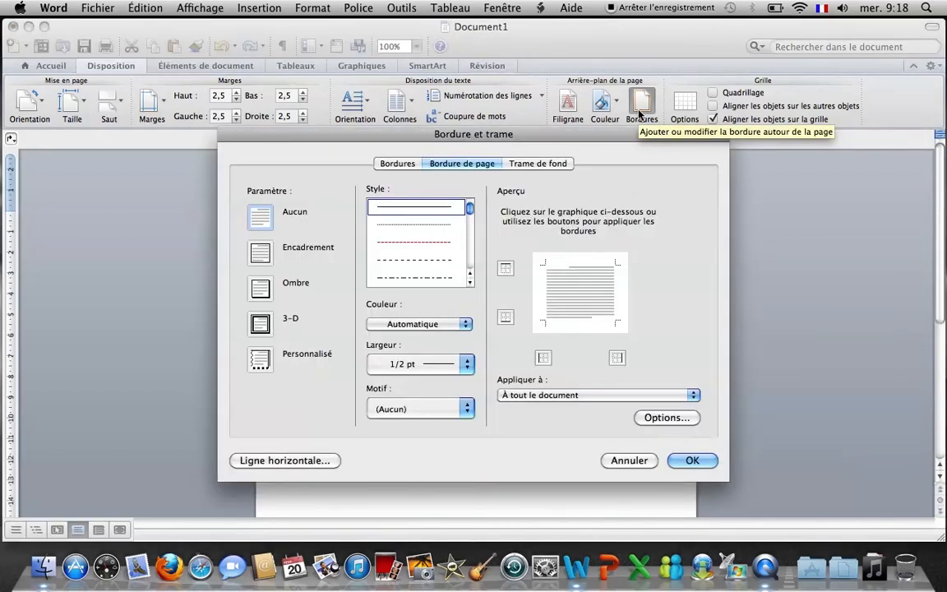
pyautogui.click(541, 164)
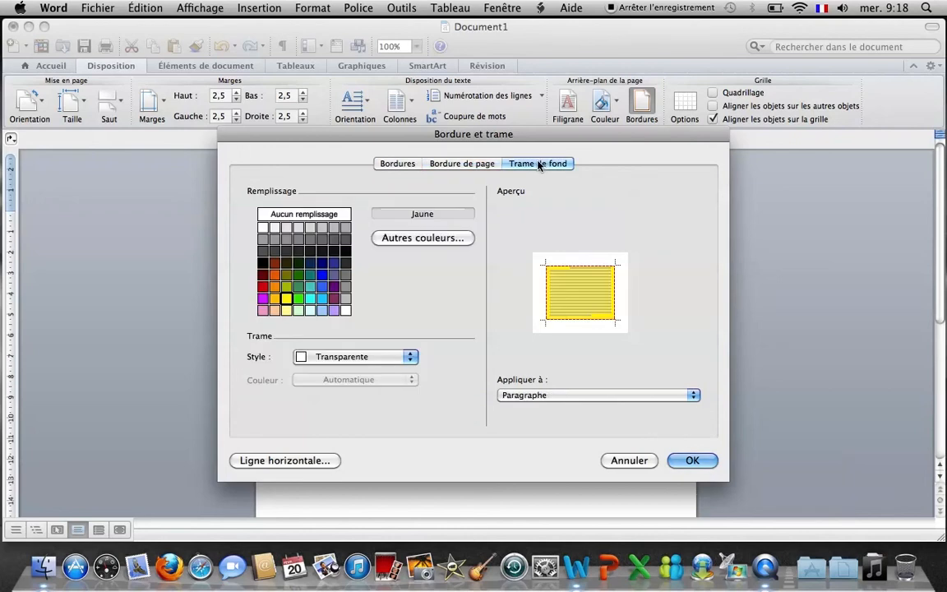
pyautogui.click(320, 215)
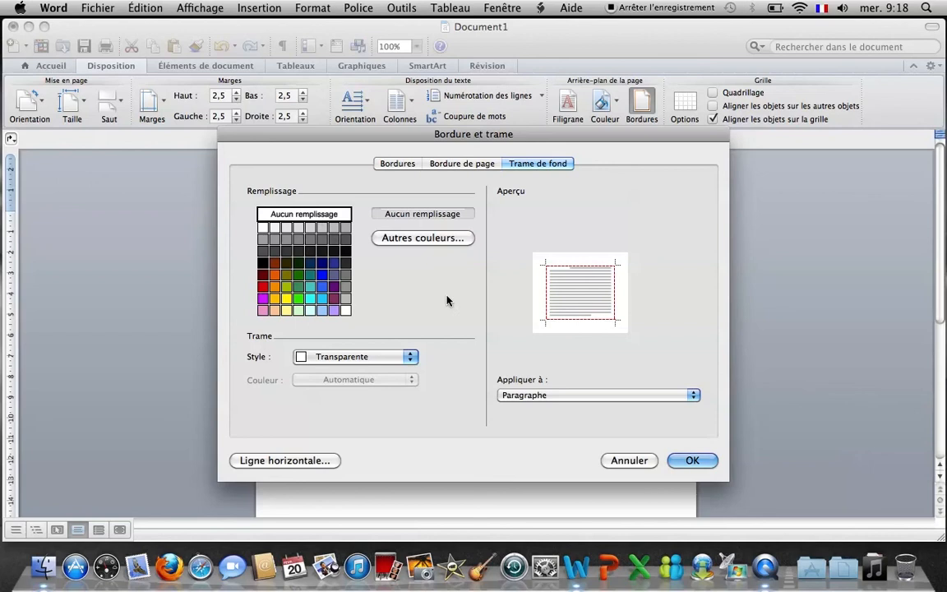
pyautogui.click(706, 466)
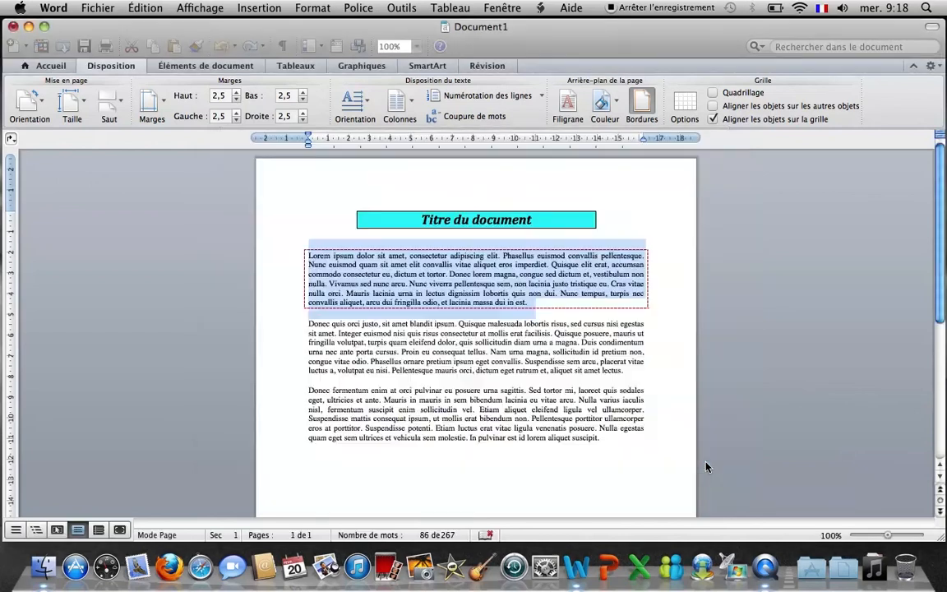
pyautogui.click(581, 391)
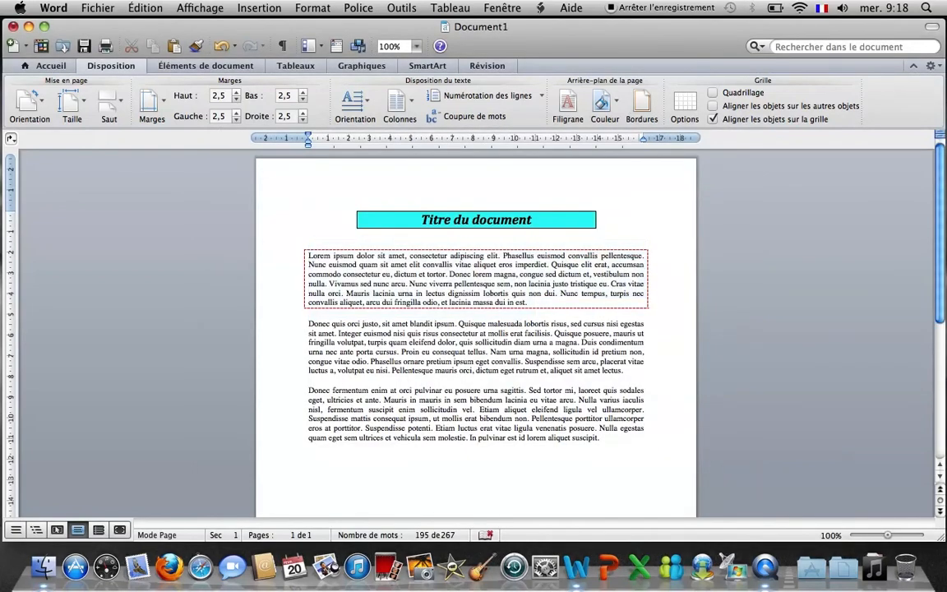